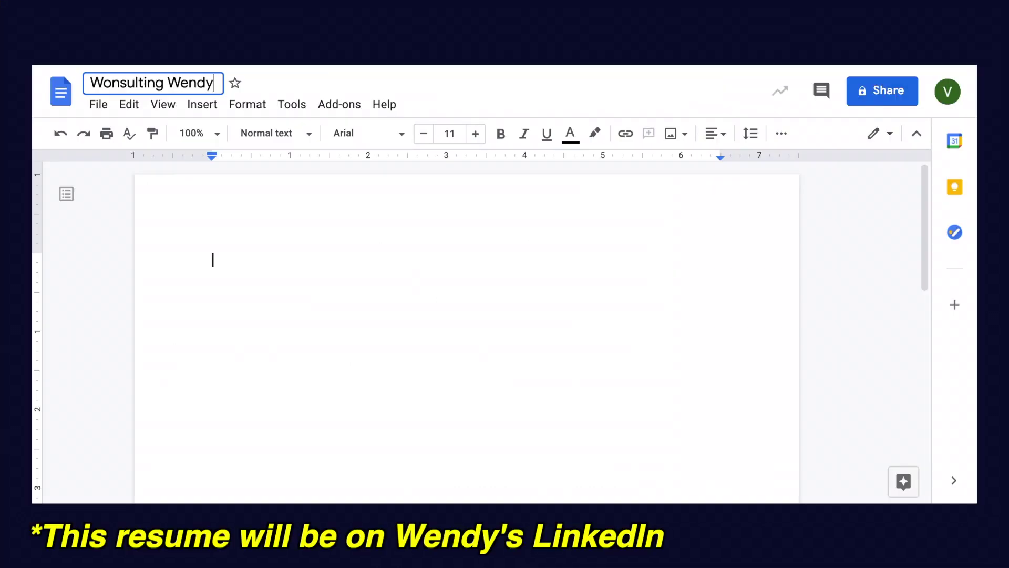
Confirm the resume owner's name as the new document's title
key(Return)
Type the owner's name as a centred, bold Times New Roman size 15 heading
click(398, 135)
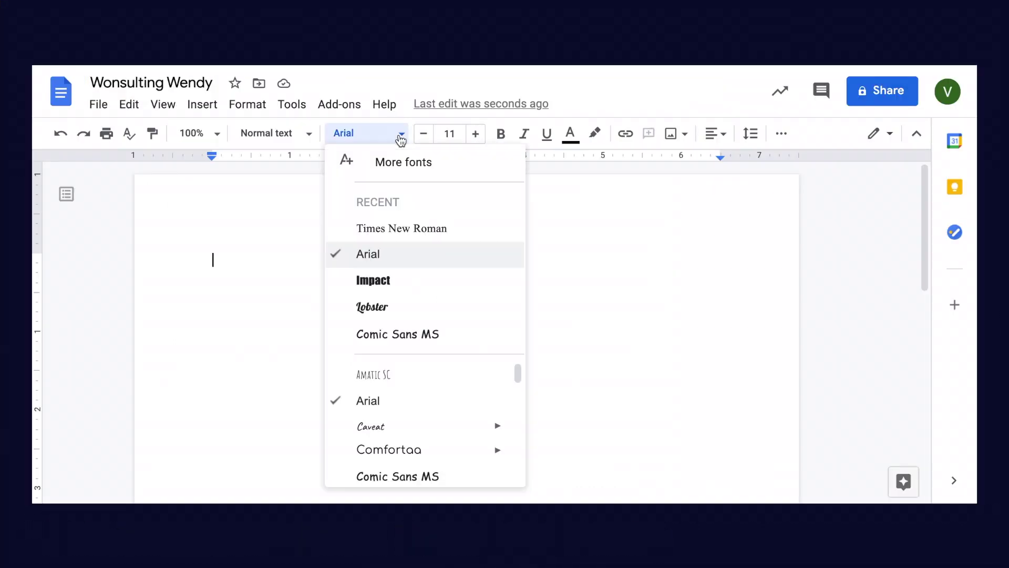
click(398, 230)
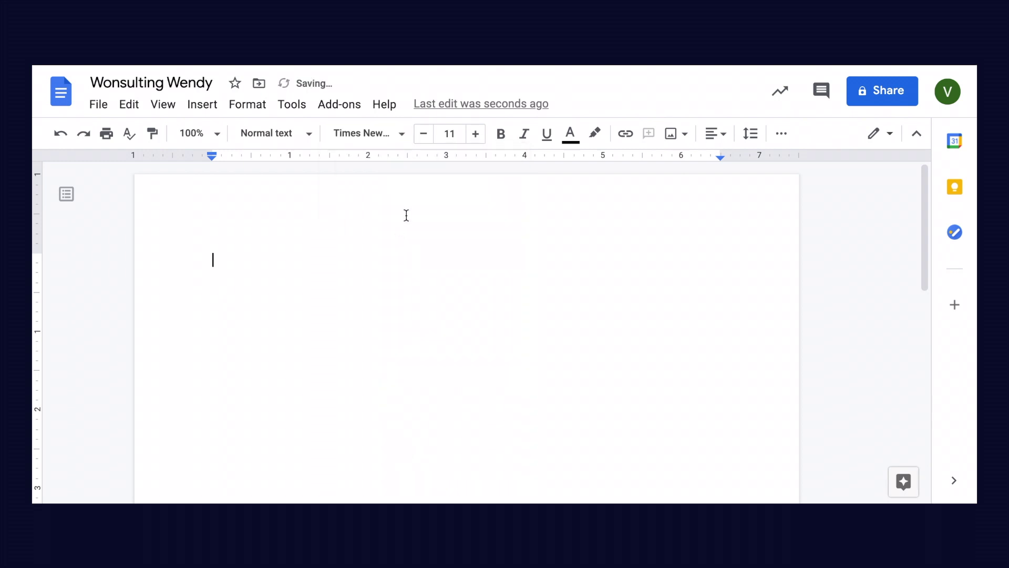
click(457, 135)
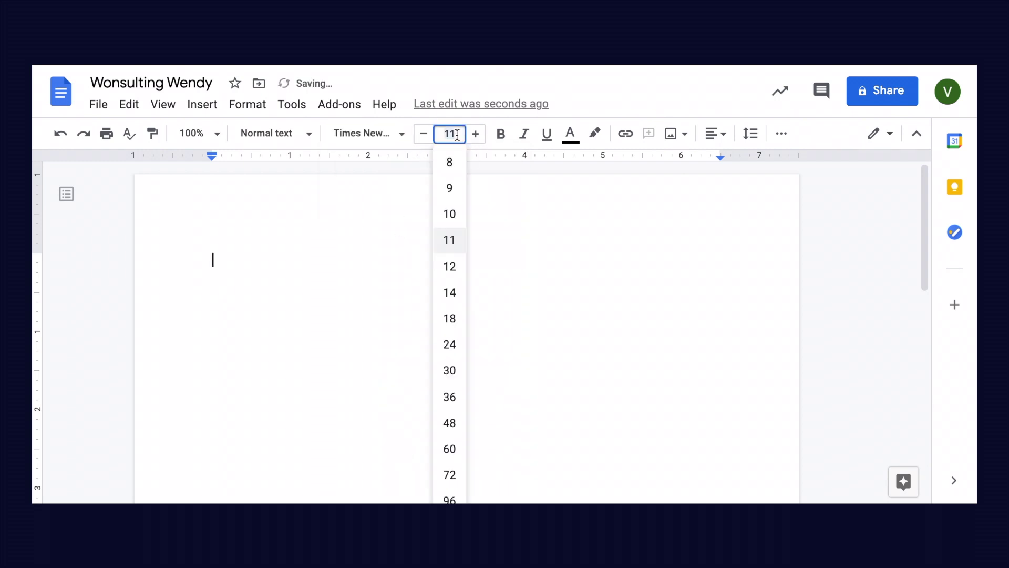
text(15)
key(Return)
click(715, 134)
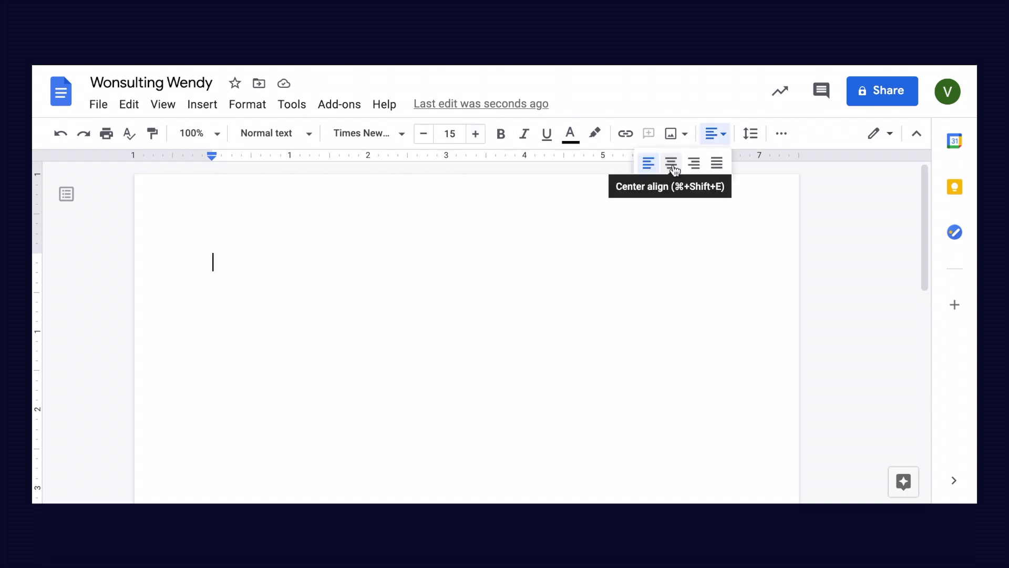
click(672, 163)
text(Wons)
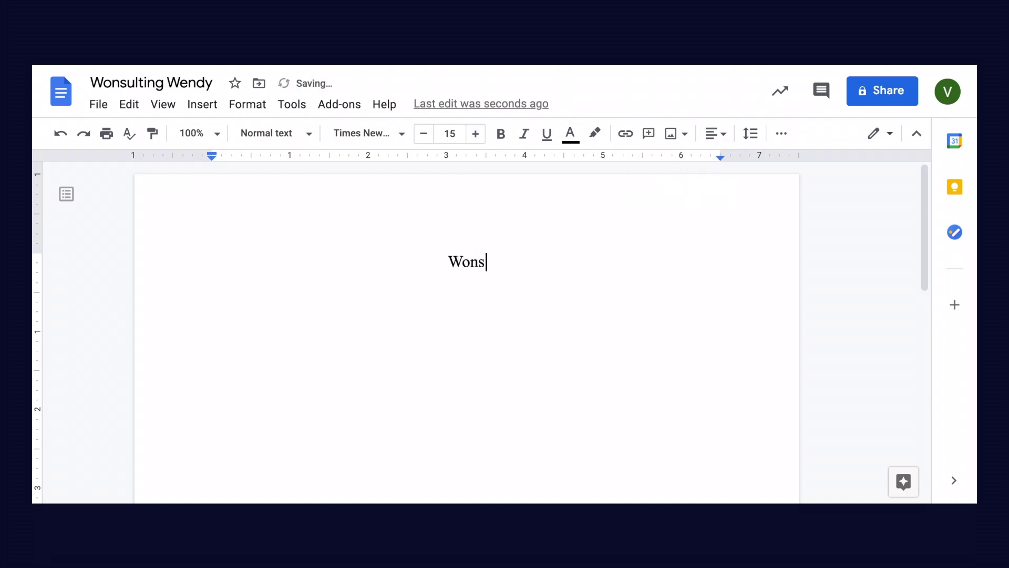
text(ulting Wendy)
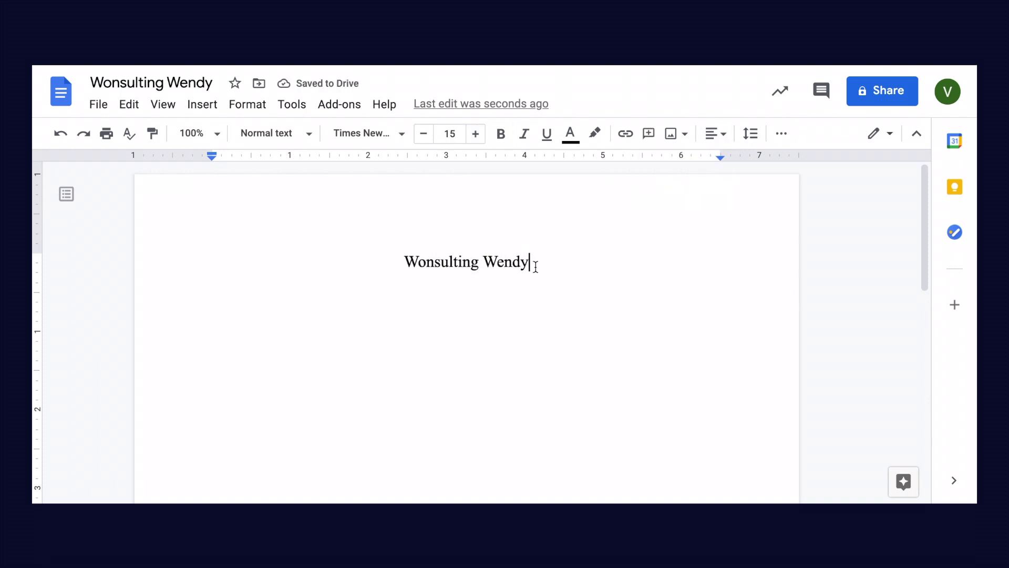
drag(532, 262, 399, 266)
click(501, 134)
click(534, 263)
Add the contact line 'San Jose |' with the LinkedIn address, and link 'Email' to the Wonsulting YouTube address
key(Return)
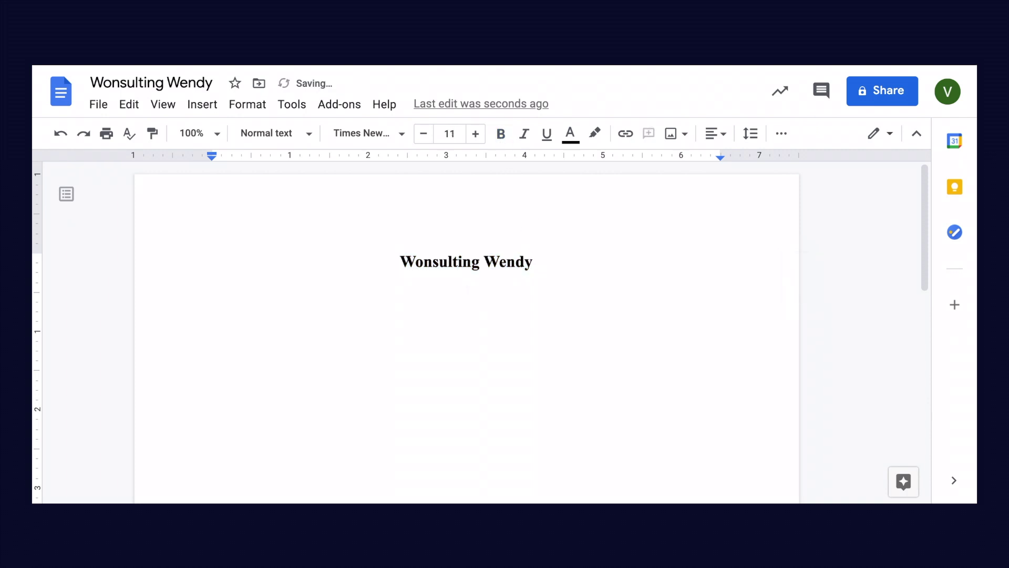
text(San Jose |)
text(https://www.linkedin.com/in/wonsulting-wendy/ |)
text((333) 333-3333)
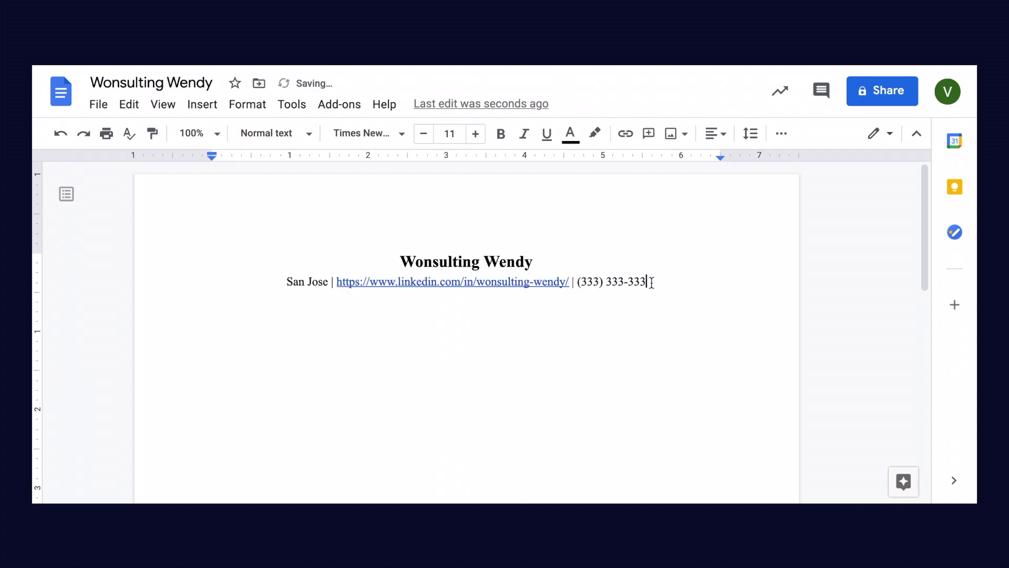
text(| Email)
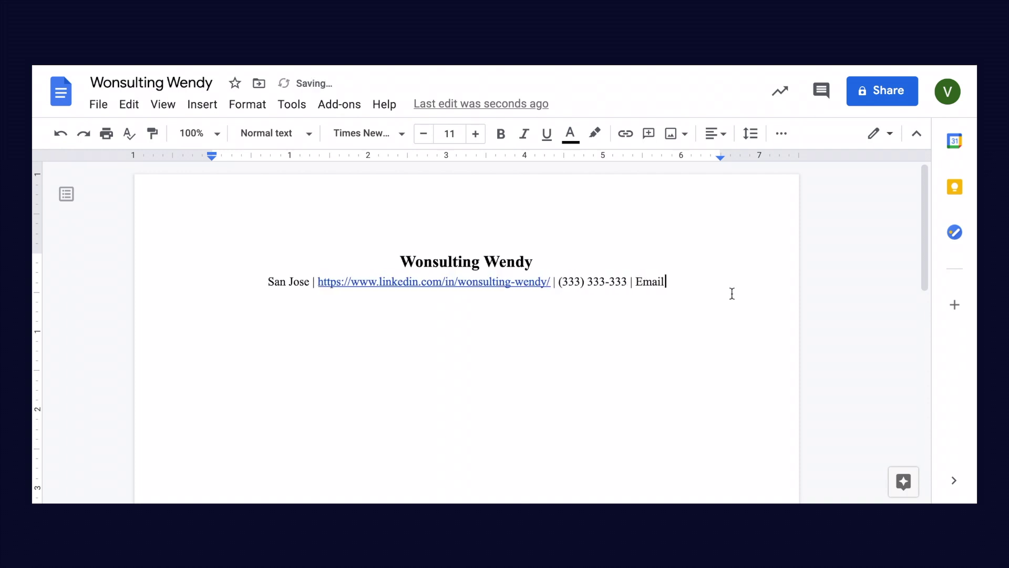
drag(667, 281, 636, 283)
right_click(648, 290)
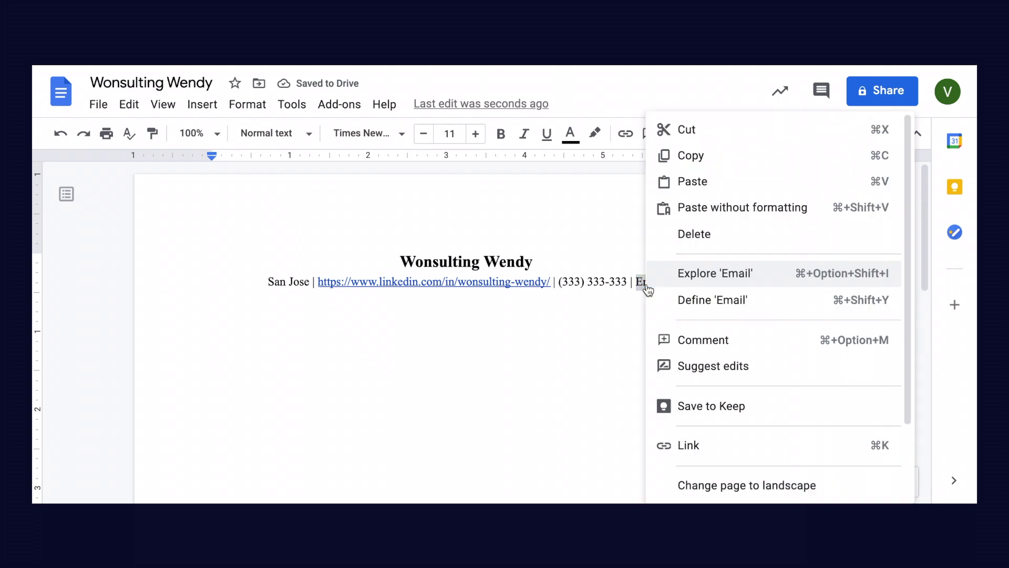
click(693, 448)
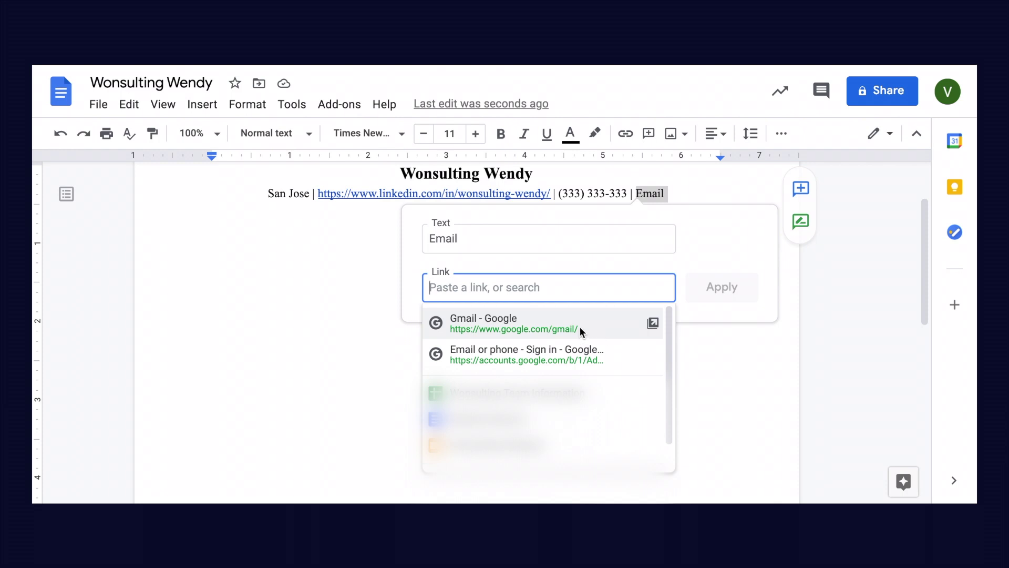
scroll(579, 327, down, 1)
scroll(579, 327, up, 1)
text(https://www.youtube.com/c/Wonsulting/videos)
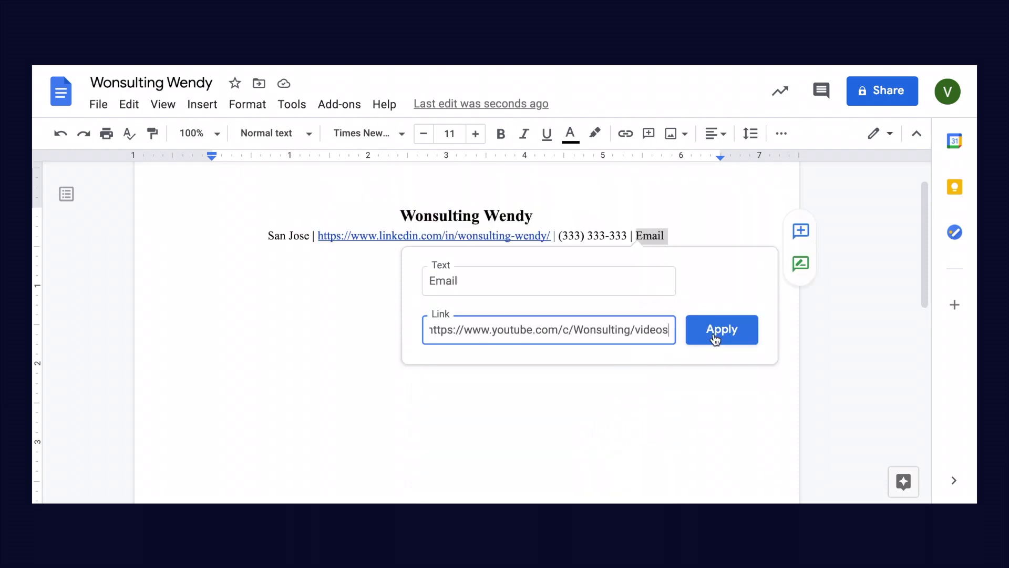
click(714, 339)
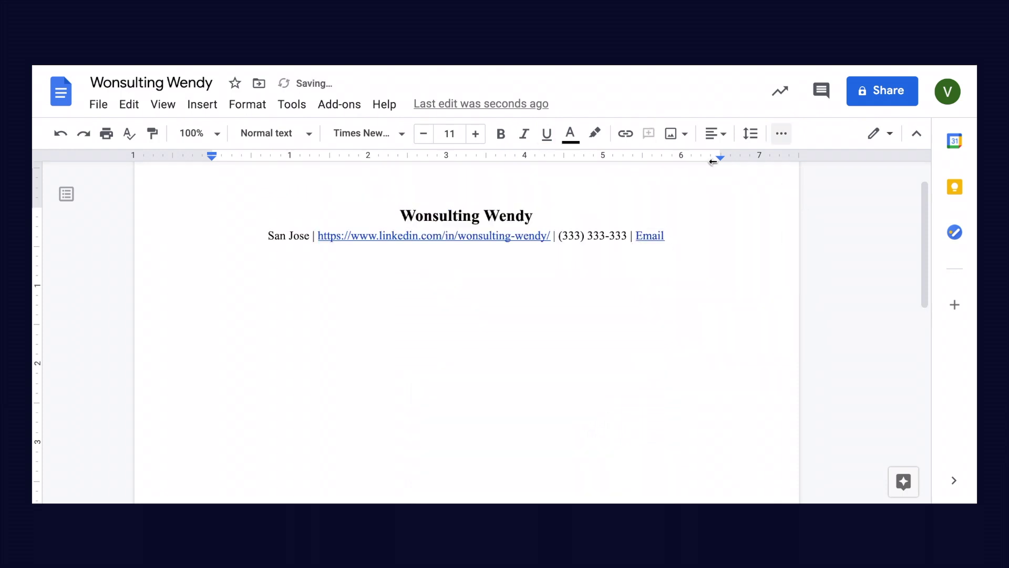
Add a left-aligned bold EDUCATION heading with a horizontal rule beneath it
click(721, 136)
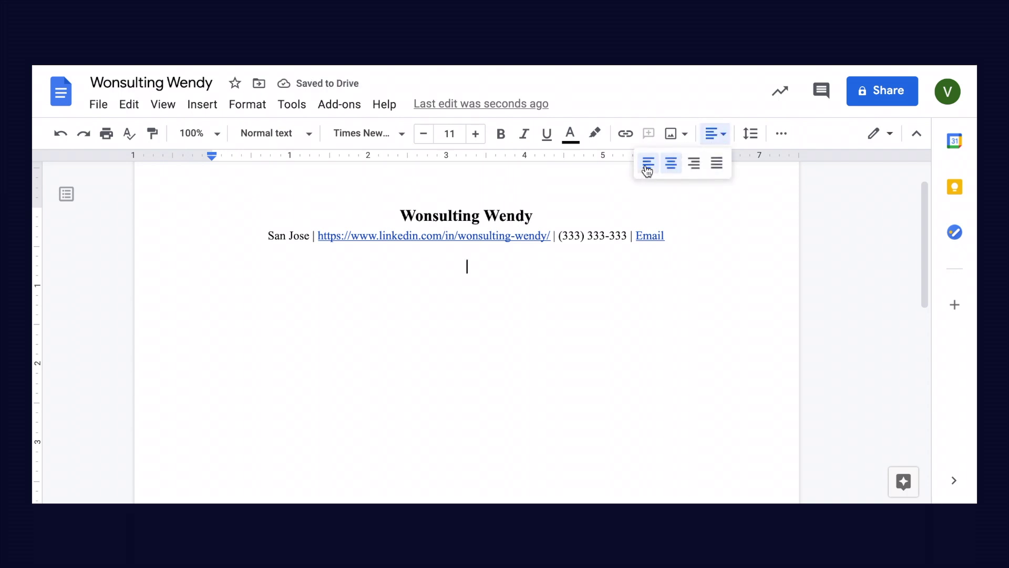
click(646, 164)
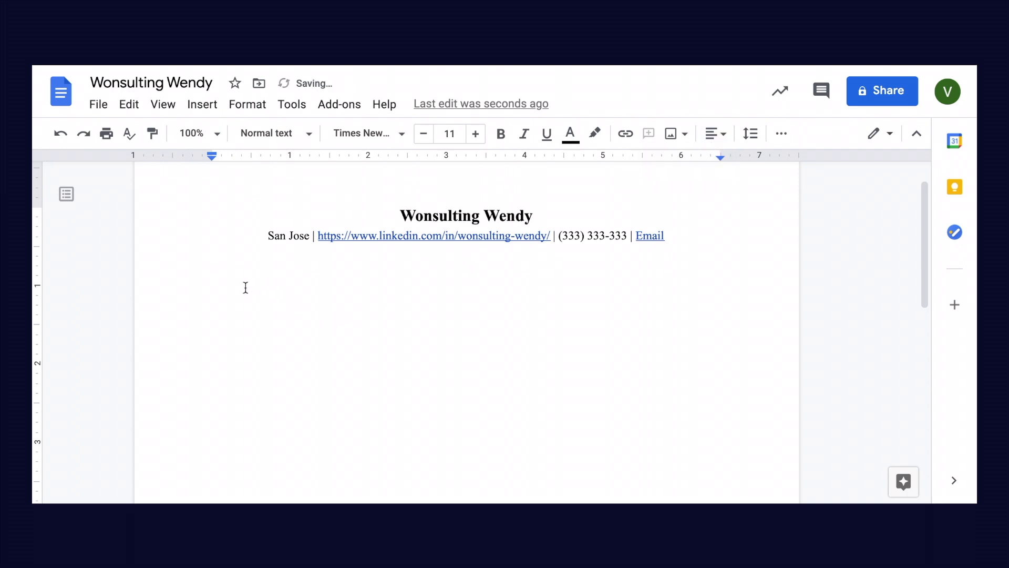
text(EDUCATION)
key(shift+Home)
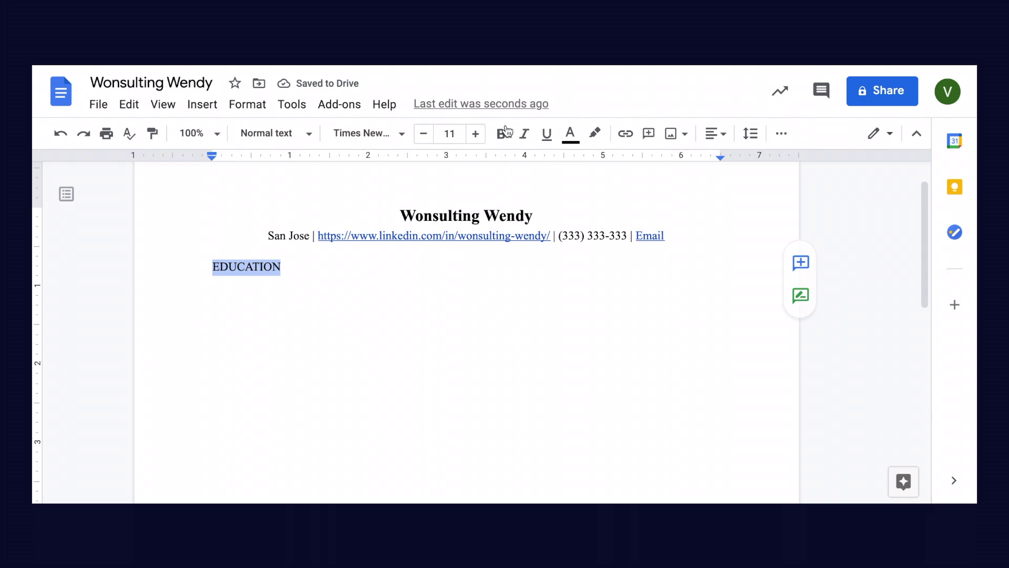
click(501, 133)
click(296, 268)
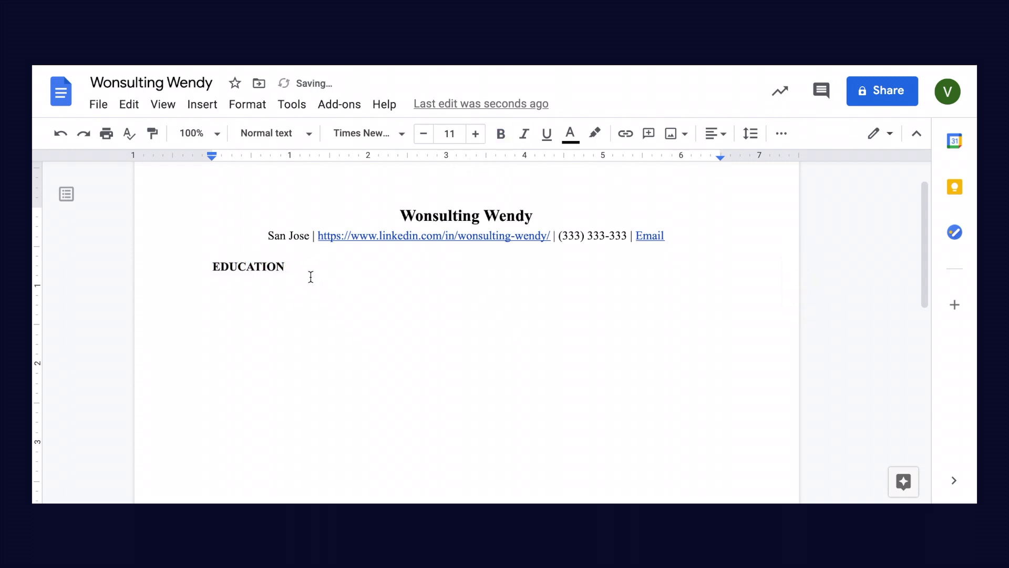
click(205, 108)
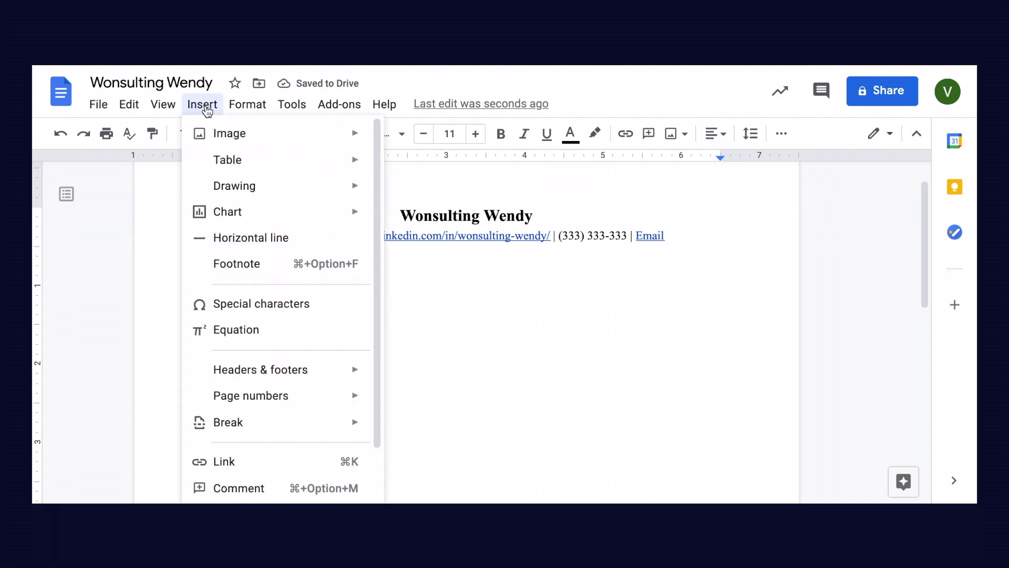
click(234, 240)
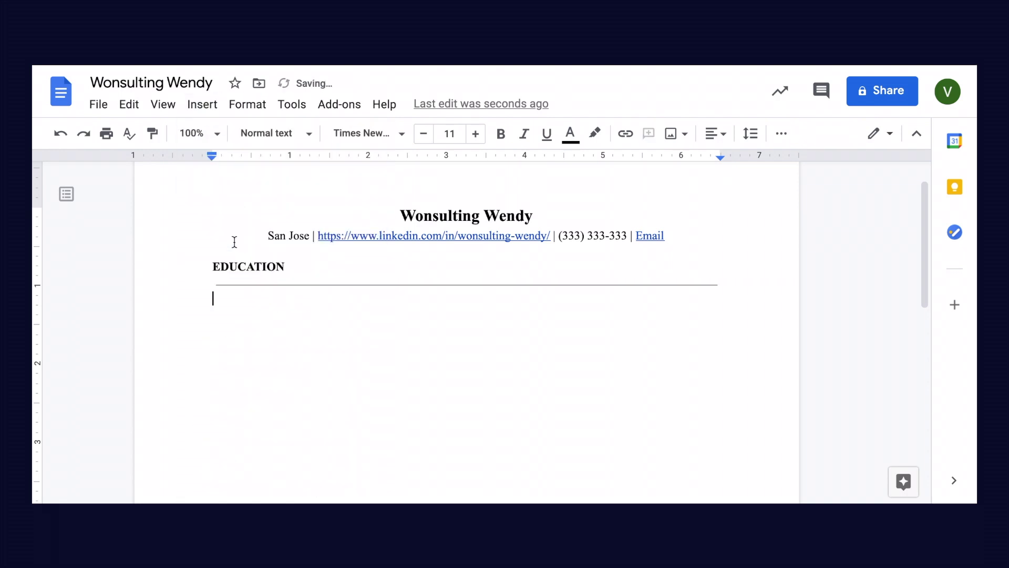
Type 'San Jose State University' under the rule and make it bold
click(216, 282)
text(San Jose Sta)
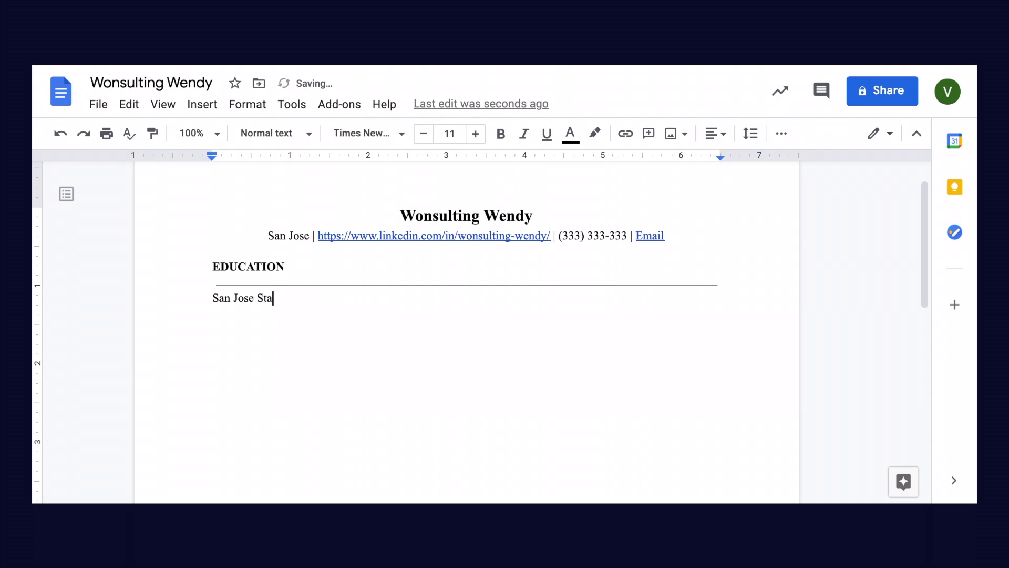
text(te University)
key(shift+Home)
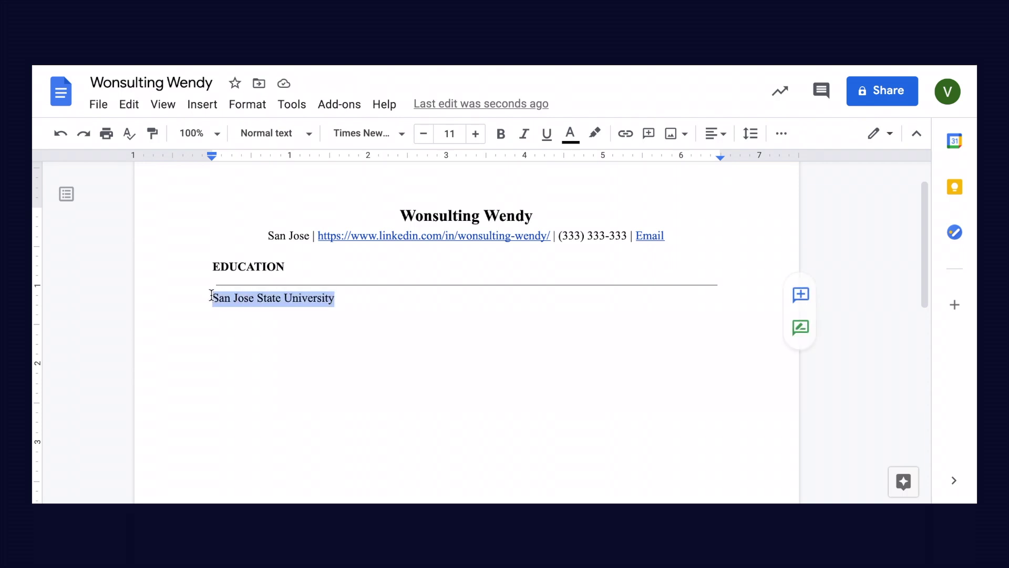
click(501, 134)
click(346, 299)
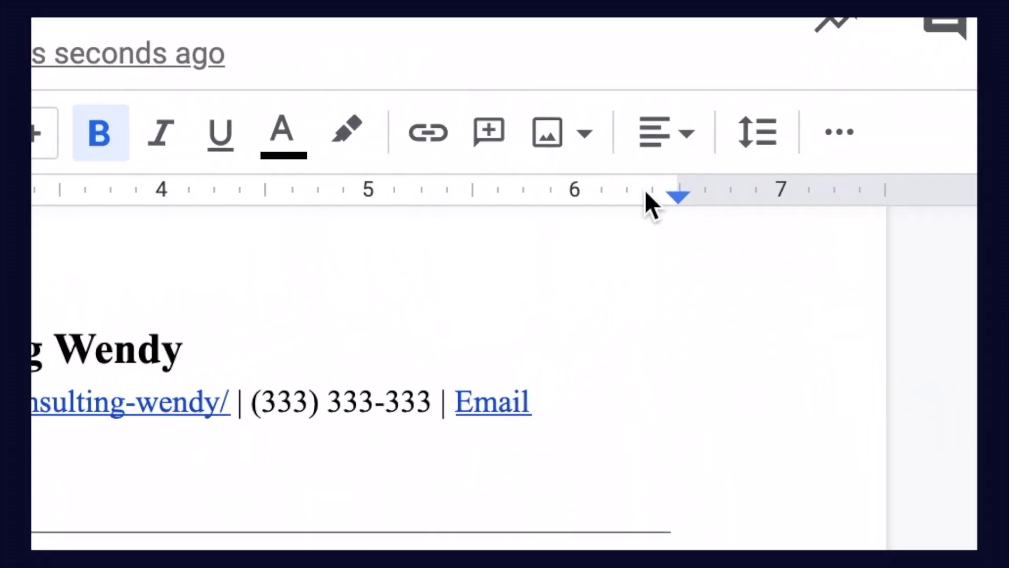
Add a right tab stop at 6.50 inches and tab to it on the university line
click(727, 149)
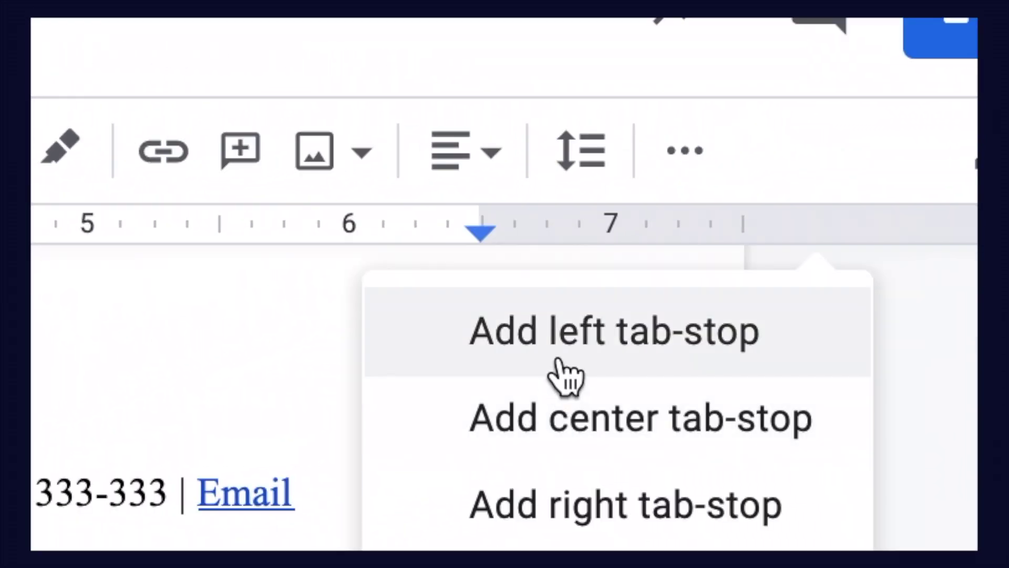
click(565, 520)
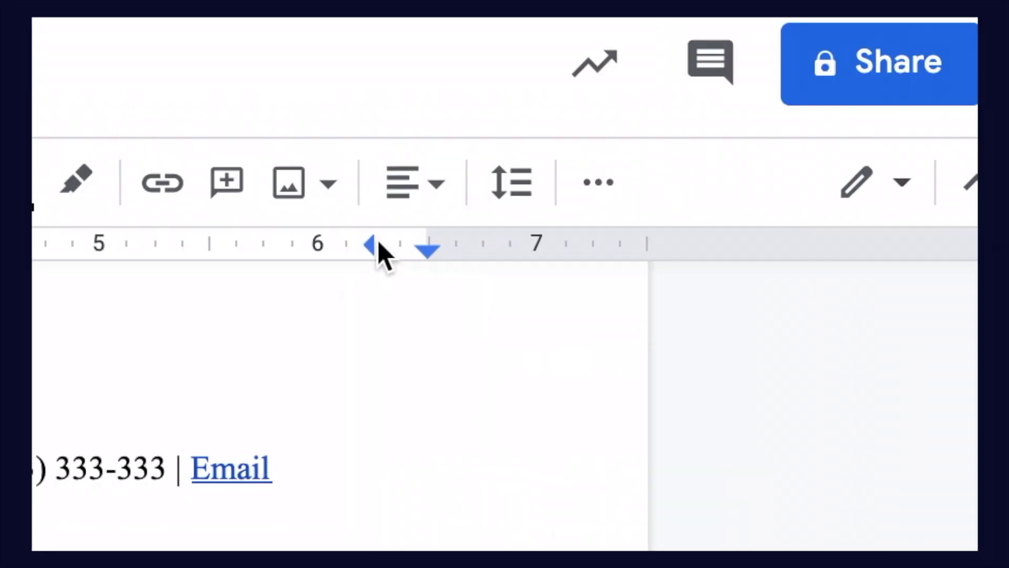
drag(367, 249, 424, 249)
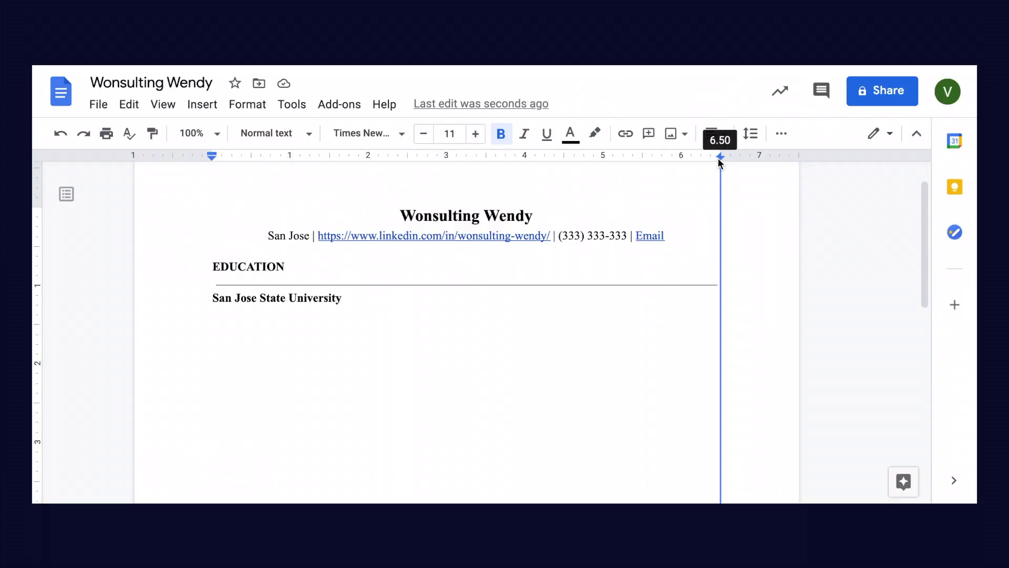
drag(720, 162, 719, 162)
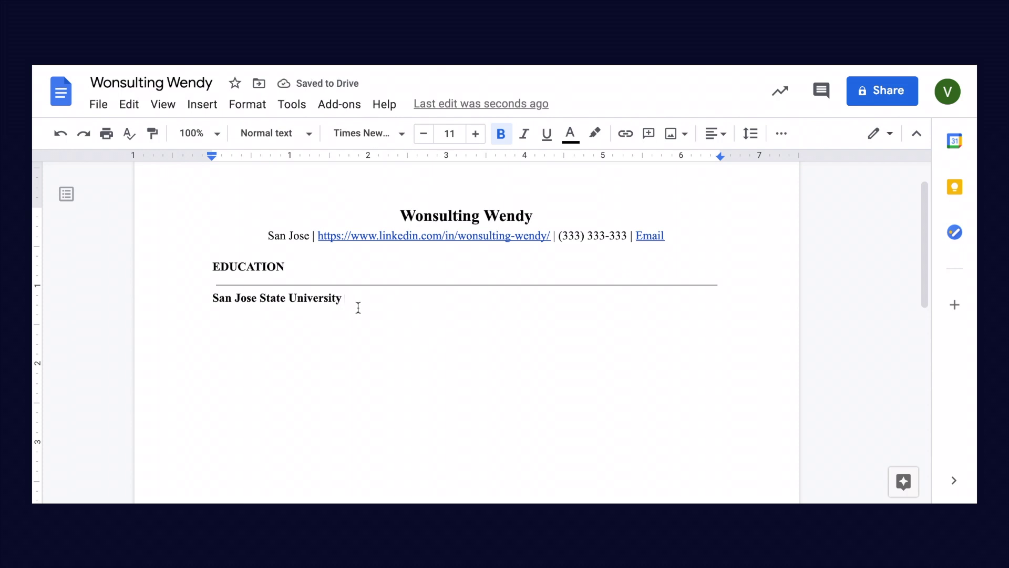
key(Tab)
Right-align 'San Jose, CA' at the tab stop on the university line
key(BackSpace)
key(Tab)
text(San Jo)
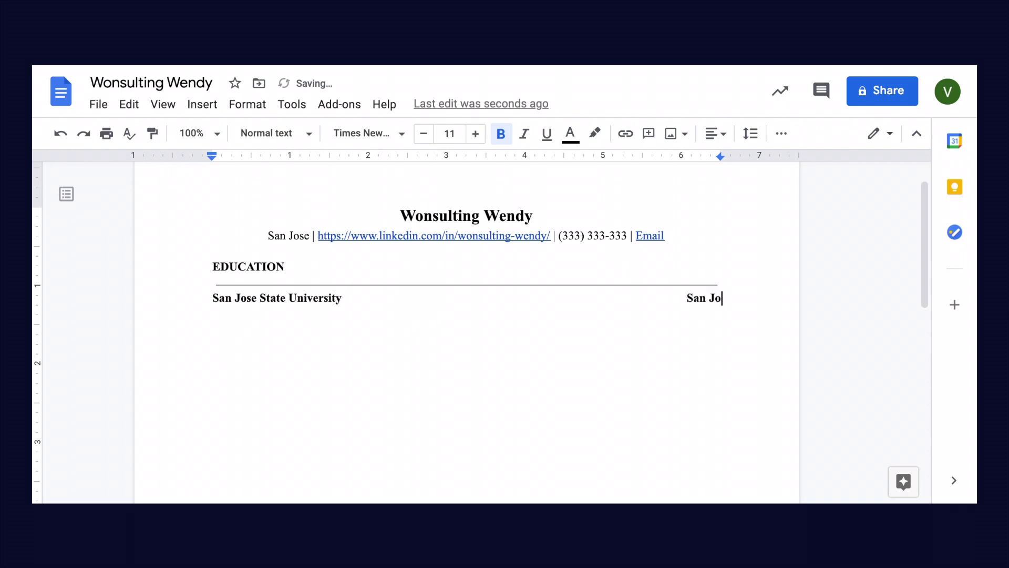
text(se, CA)
Add the non-bold degree line 'Bachelor of Science in Marketing, Summa Cum Laude' with '3.9 GPA' and Marketing Association/Dean's Scholar 2019 bullets
key(Return)
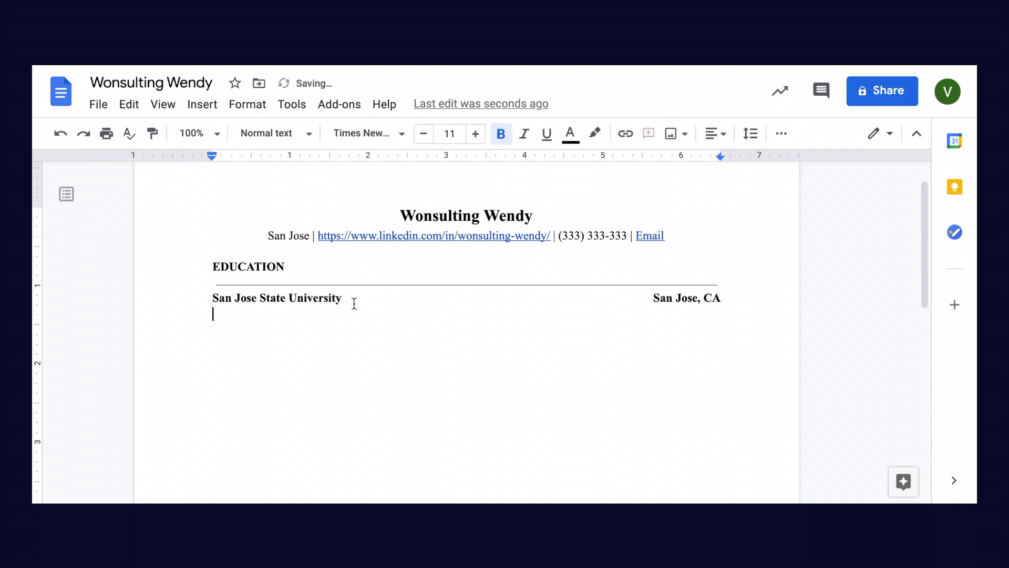
click(501, 134)
text(Bachelor of Science in )
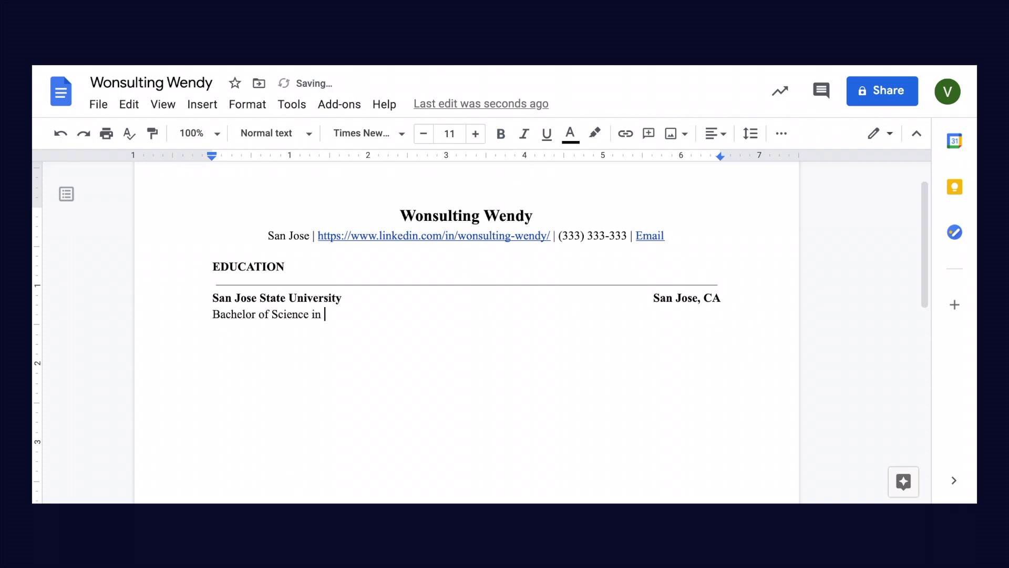
text(Marketing, Summa Cum La)
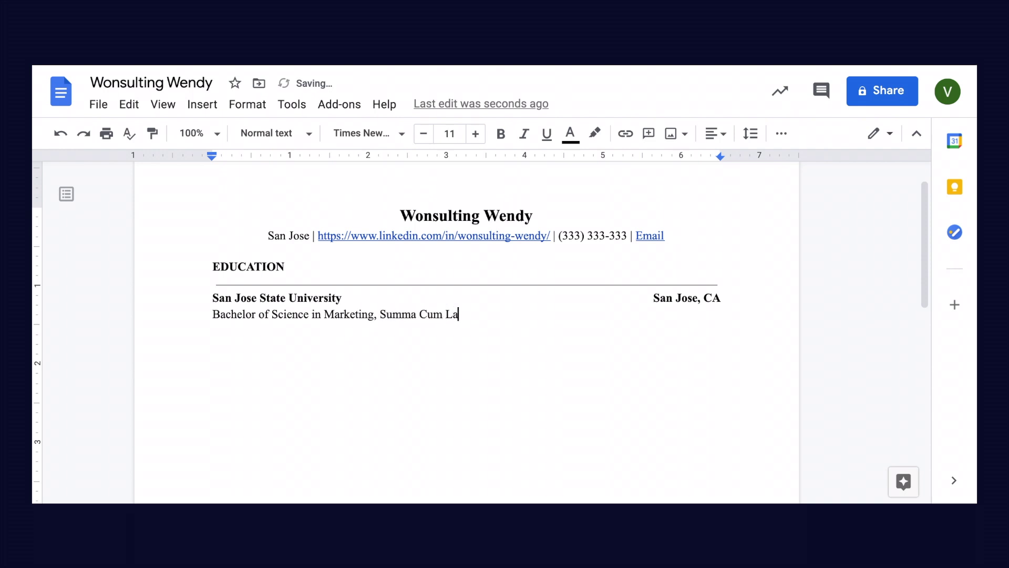
text(ude May 2020)
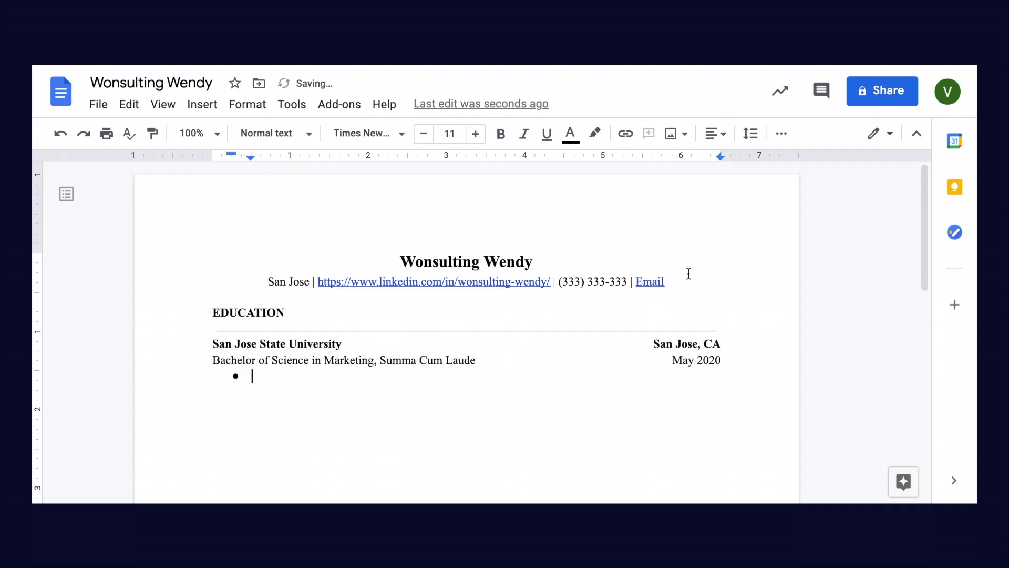
text(3.9 GPA)
key(Return)
text(Marke)
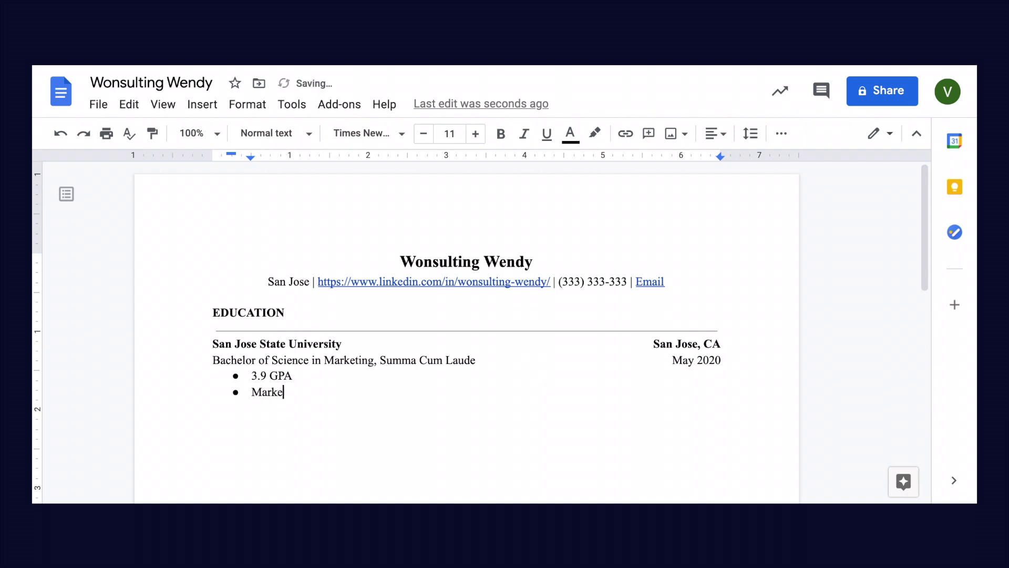
text(ting Association, Fu)
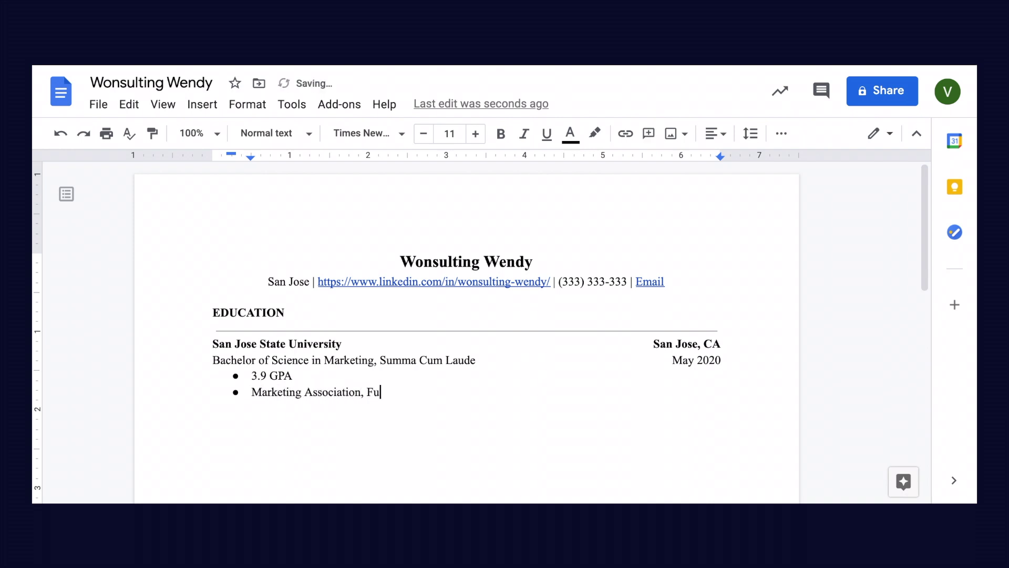
text(ndamentals of Marketing, Dean's Scholar )
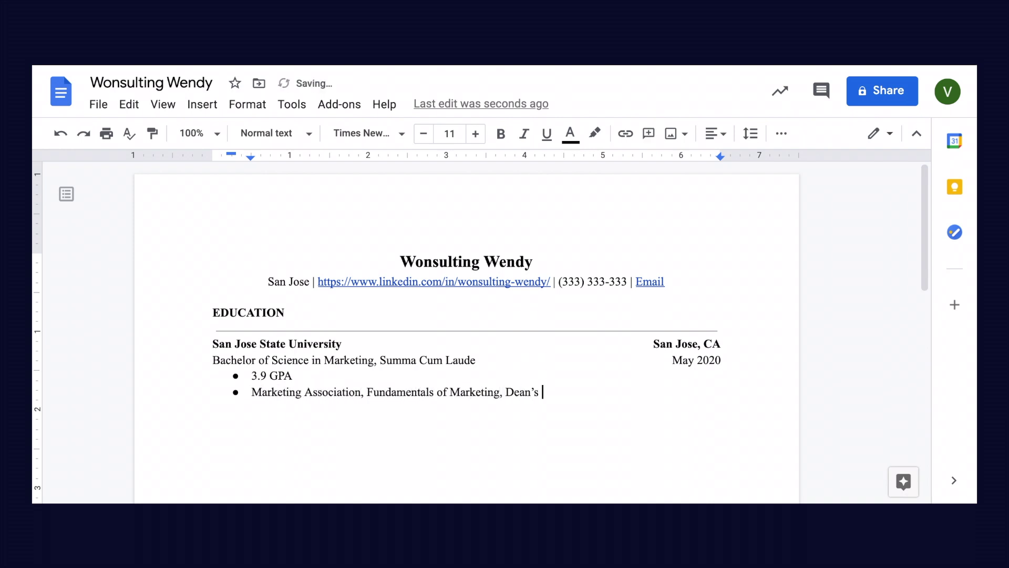
text(2019)
Add a bold WORK EXPERIENCE heading with a horizontal rule beneath it
key(Return)
key(Return)
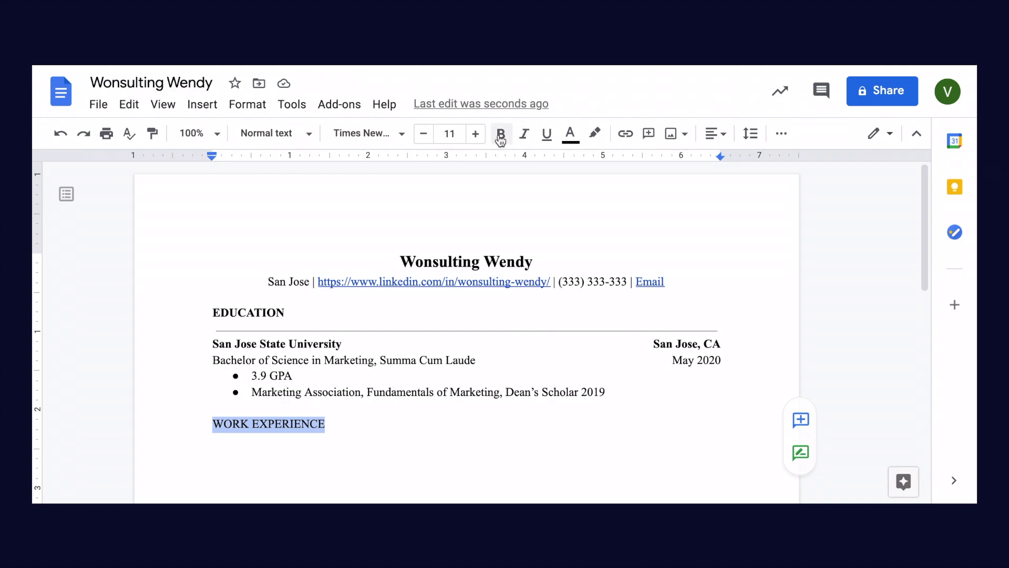
click(501, 134)
click(338, 424)
click(202, 104)
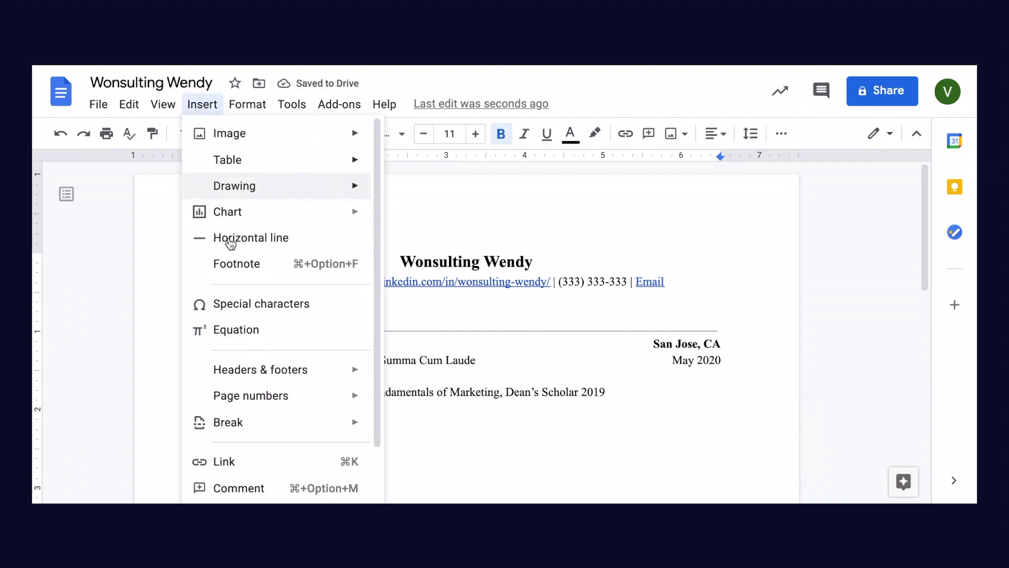
click(229, 237)
Add the Wonsulting, San Jose, CA entry with Marketing Strategist, Sept. 2020 - Present, and start a bulleted list
text(Wonsulting)
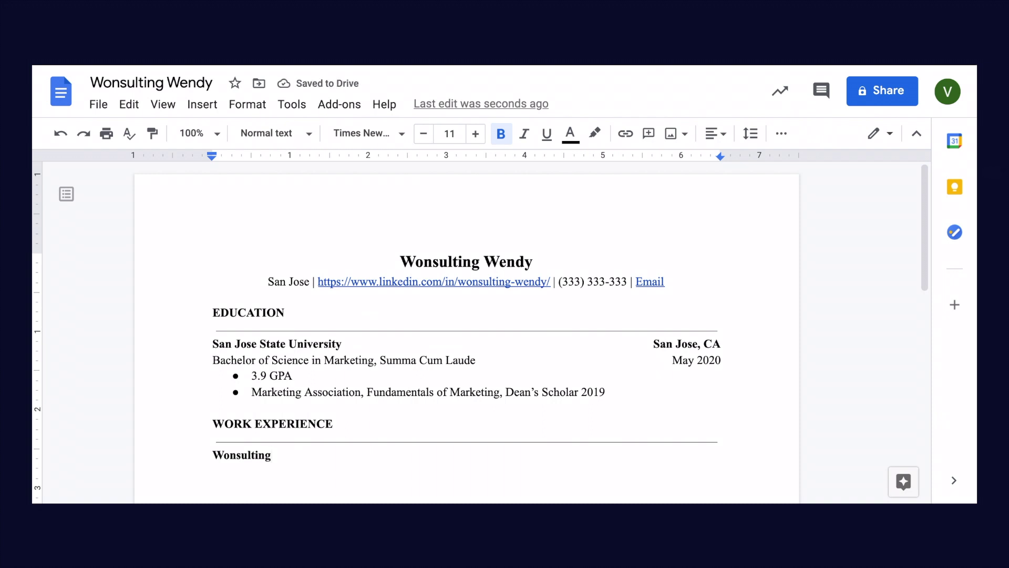
key(Tab)
text(San Jose, CA)
key(Return)
key(ctrl+b)
text(Marketing Strategist)
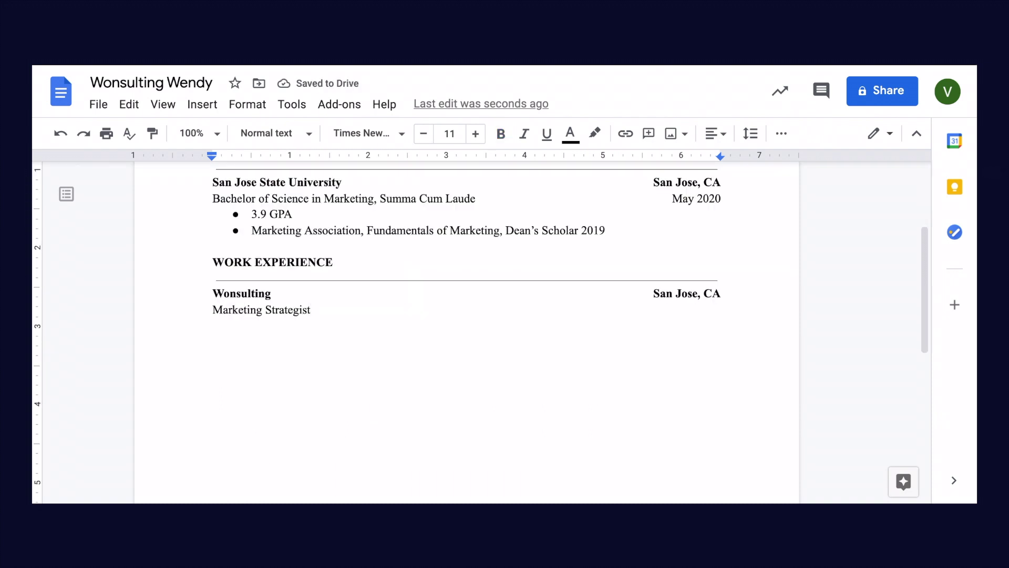
key(Tab)
text(Sept. 2020 -)
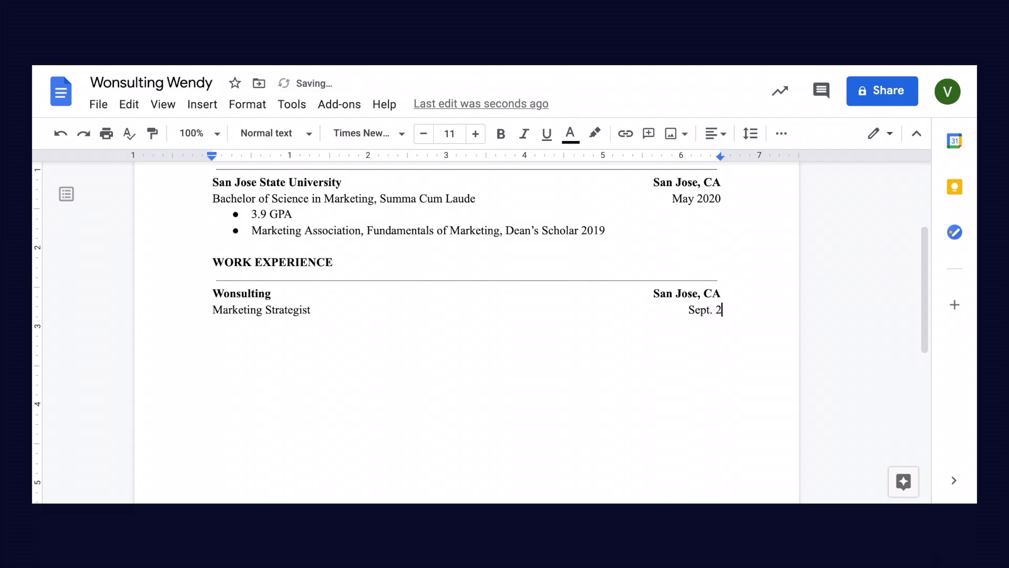
text( Present)
key(Return)
click(782, 133)
click(693, 163)
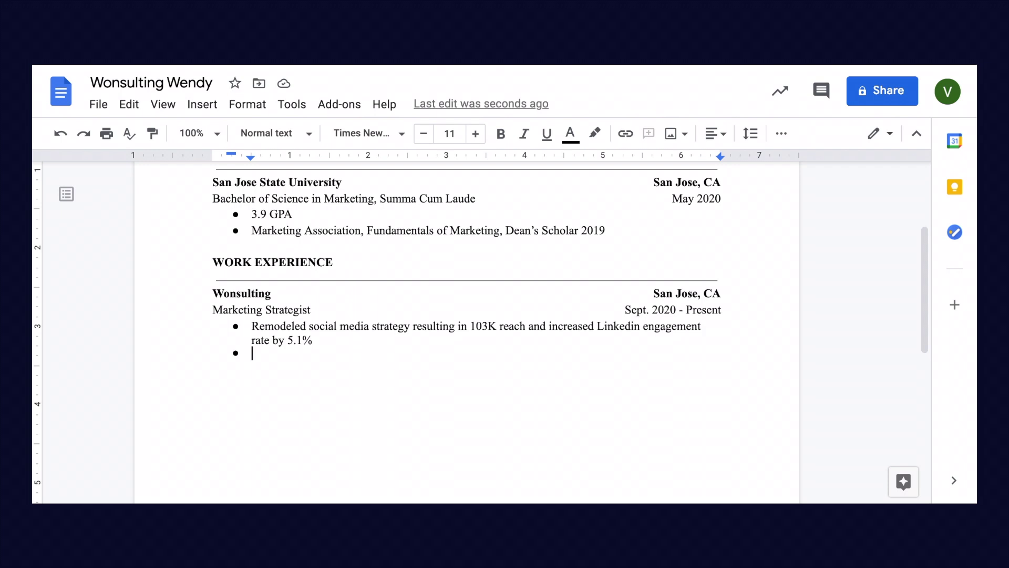
Paste the leadership-committee ROI bullet, add a placeholder '3' bullet, and end the list
click(325, 340)
click(264, 357)
text(Strategized with leadership committee by sharing insights and performance-enhancing suggestions to increase ROI by 10%)
key(Return)
text(3)
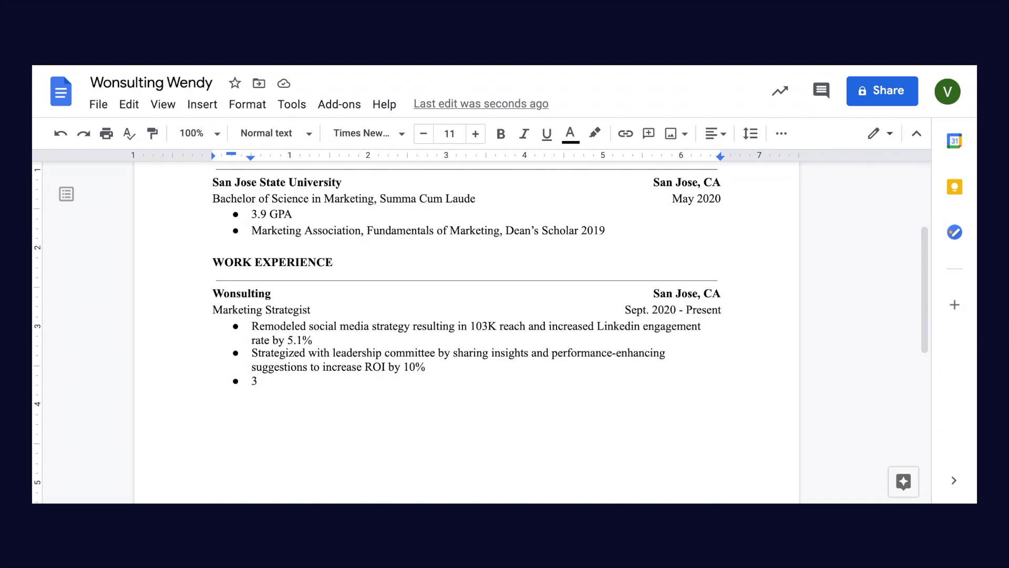
key(Return)
key(Return)
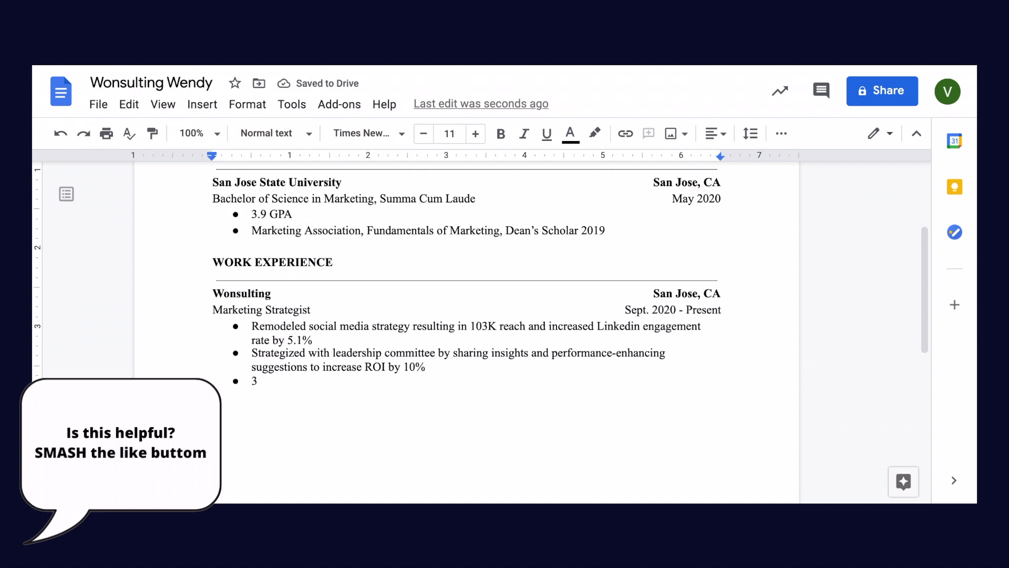
Add the Target and Nordstrom job entries with San Jose, CA locations and placeholder bullets
text(Target)
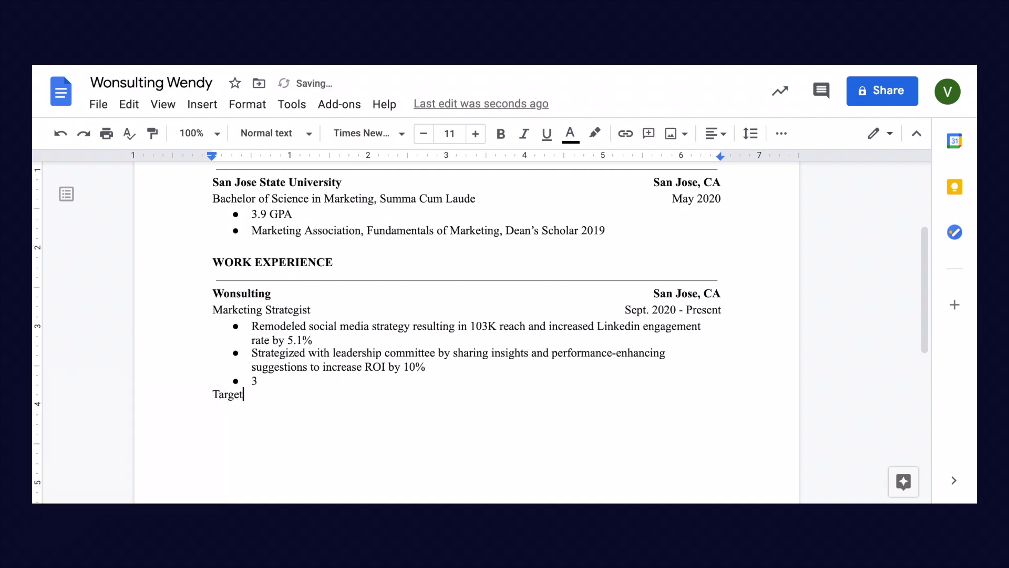
key(Tab)
text(San Jose, CA)
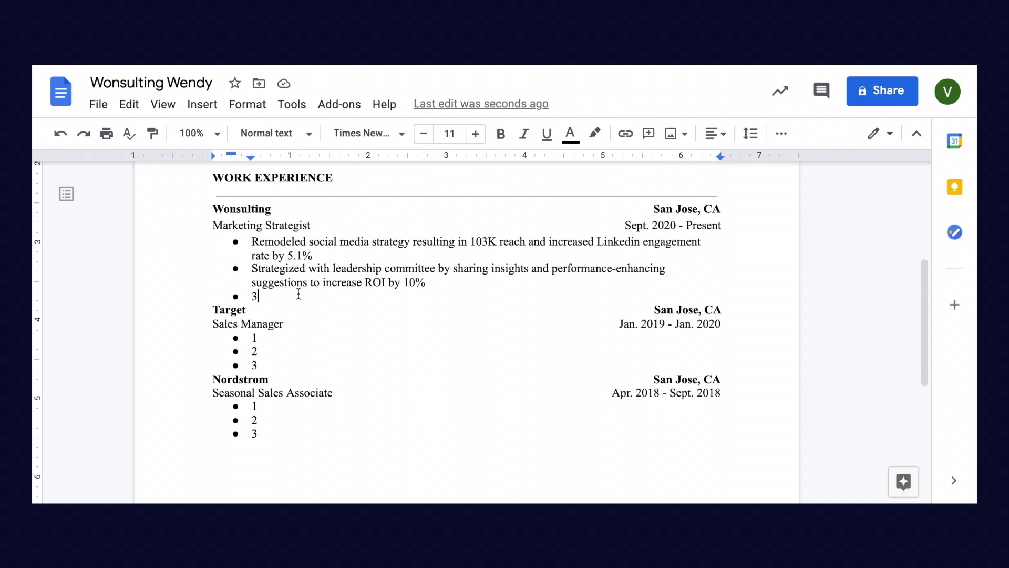
key(Return)
key(Return)
Type LEADERSHIP EXPERIENCE, make it bold, and insert a horizontal rule beneath it
text(LEAR)
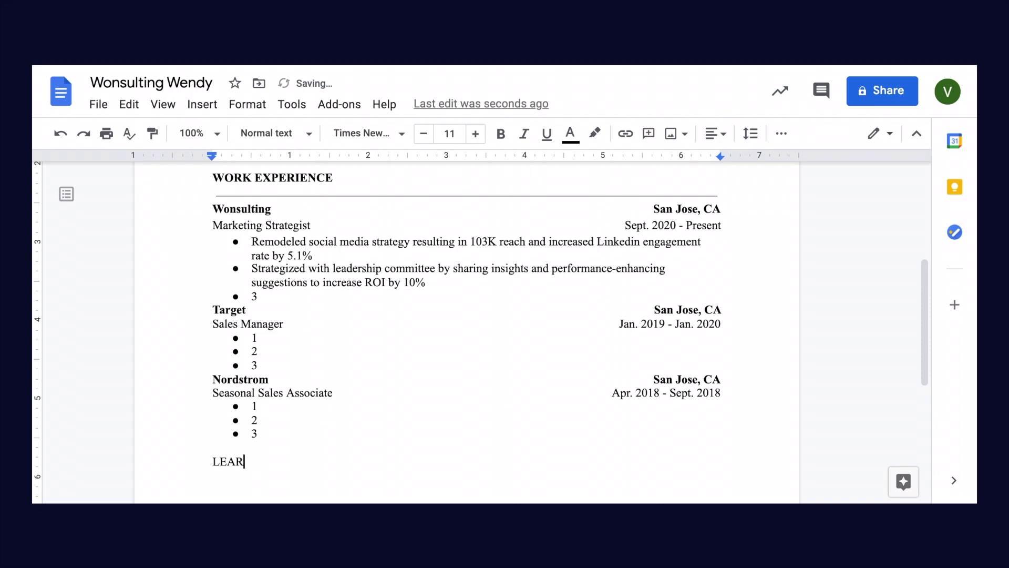
key(BackSpace)
text(DERSHIP EXPERIENCE)
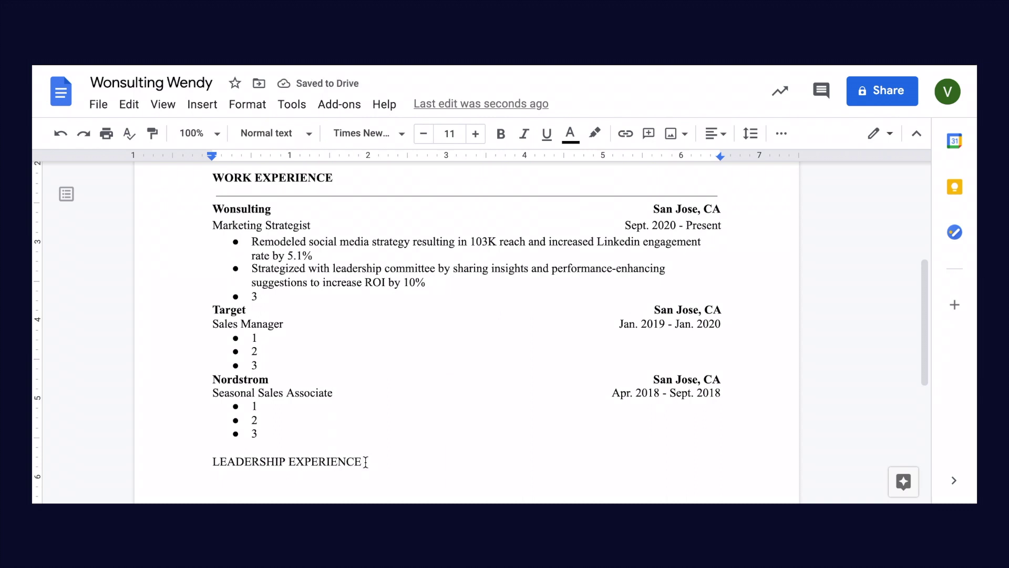
drag(368, 461, 215, 461)
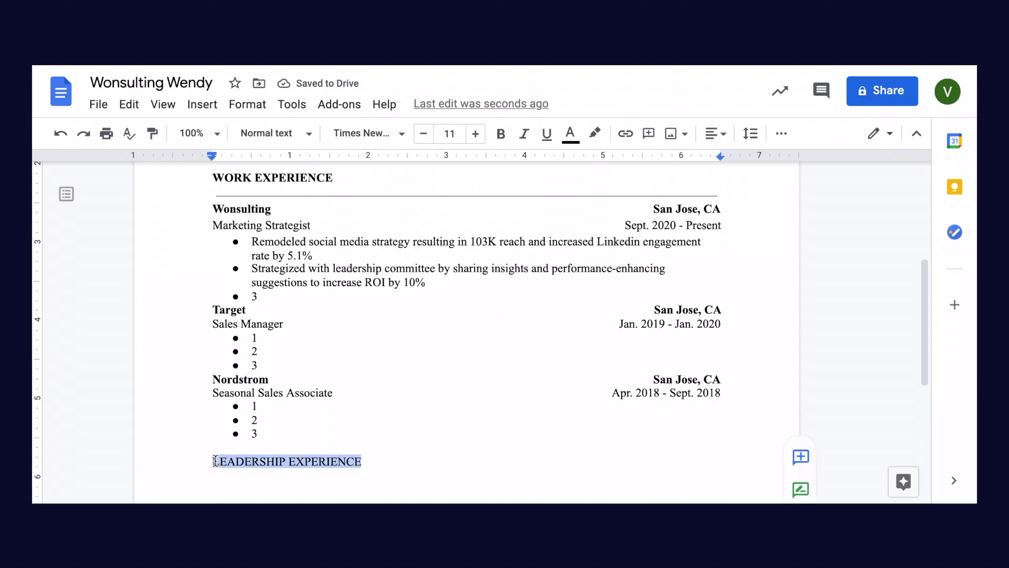
click(501, 133)
click(389, 458)
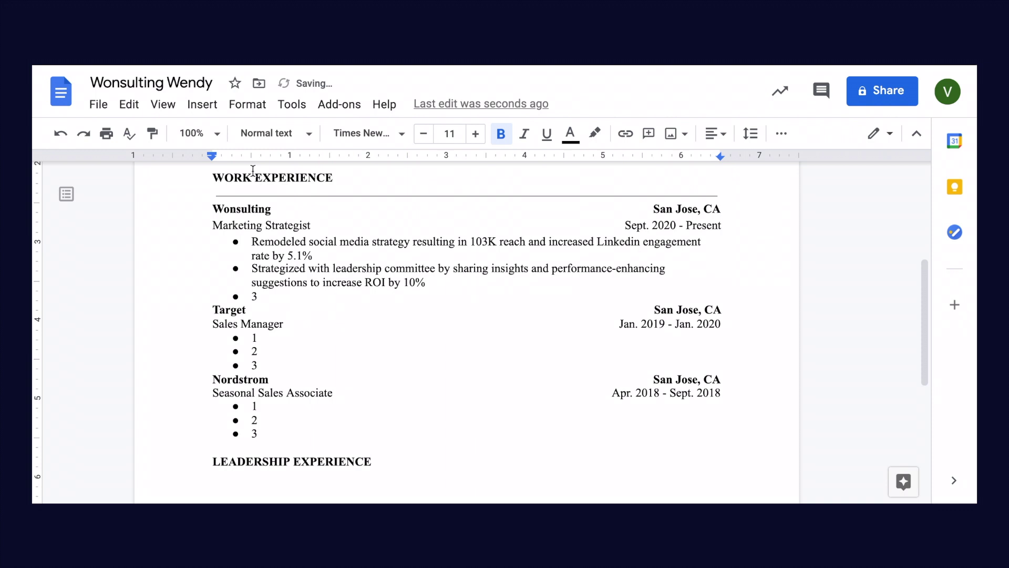
click(211, 106)
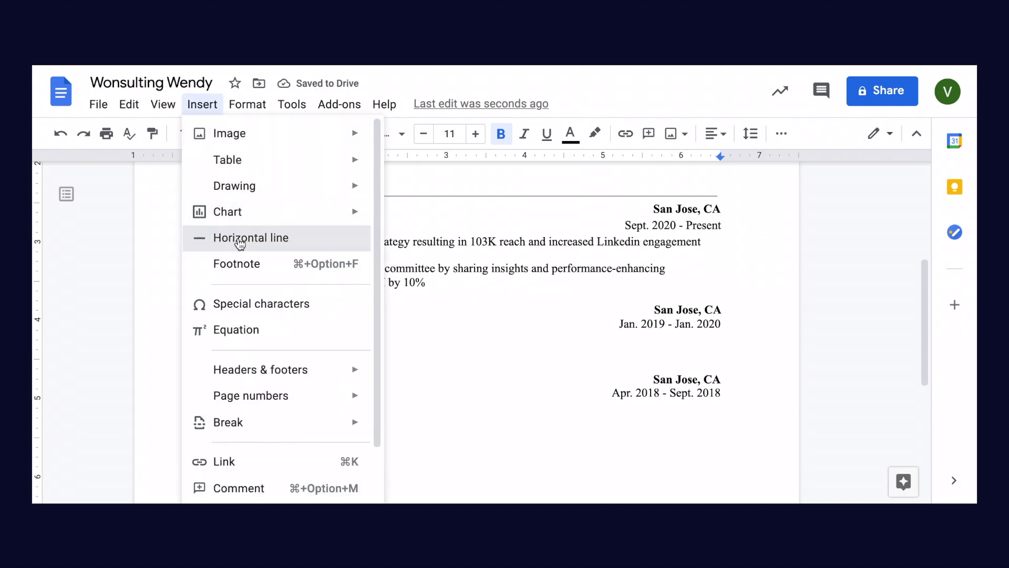
click(226, 237)
scroll(378, 374, down, 2)
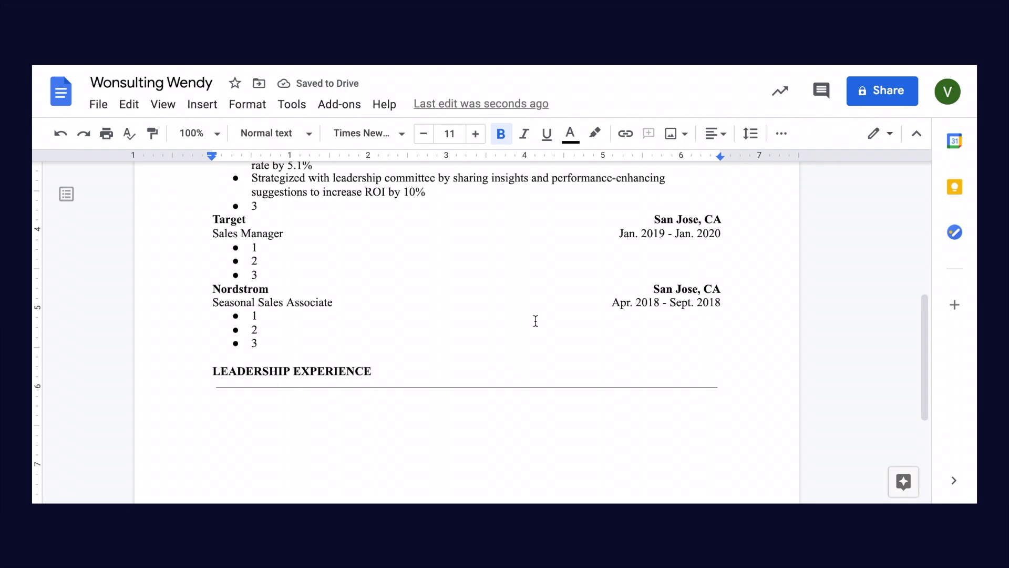
Type the bold 'Marketing Association, San Jose State University' line with 'San Jose, CA' right-aligned
text(Marketing Associate)
key(BackSpace)
key(BackSpace)
key(BackSpace)
key(BackSpace)
key(BackSpace)
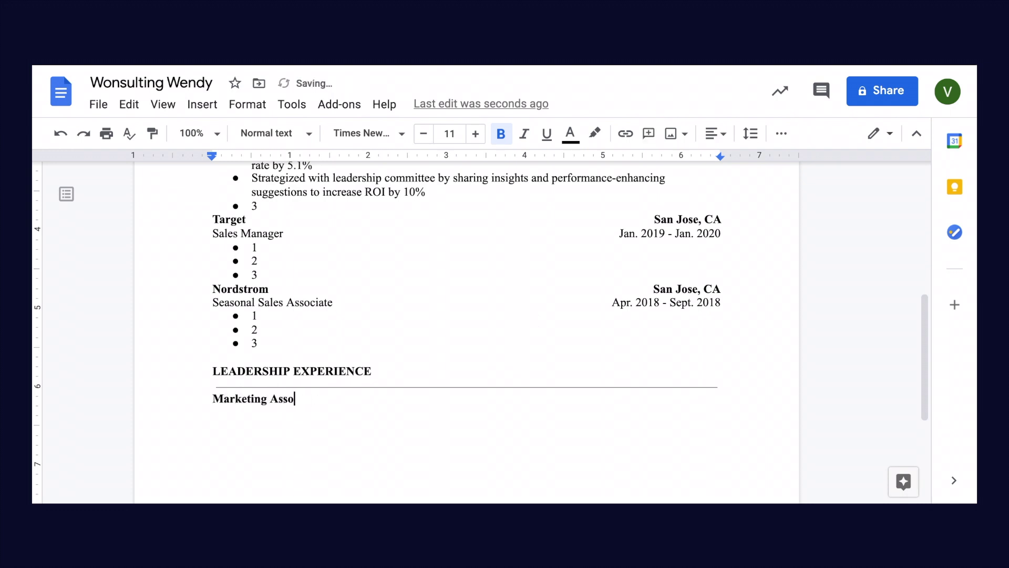
key(BackSpace)
key(BackSpace)
key(BackSpace)
key(BackSpace)
key(BackSpace)
key(BackSpace)
key(BackSpace)
key(BackSpace)
key(BackSpace)
key(BackSpace)
key(BackSpace)
key(BackSpace)
key(BackSpace)
key(BackSpace)
text(Marketing Association, San Jose St)
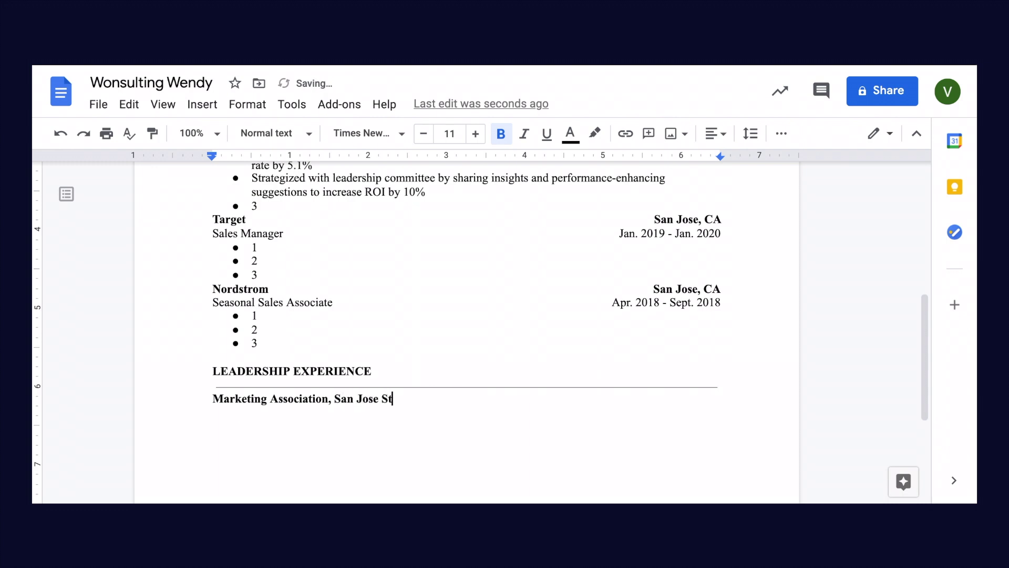
text(ate University)
key(Tab)
text(San Jo)
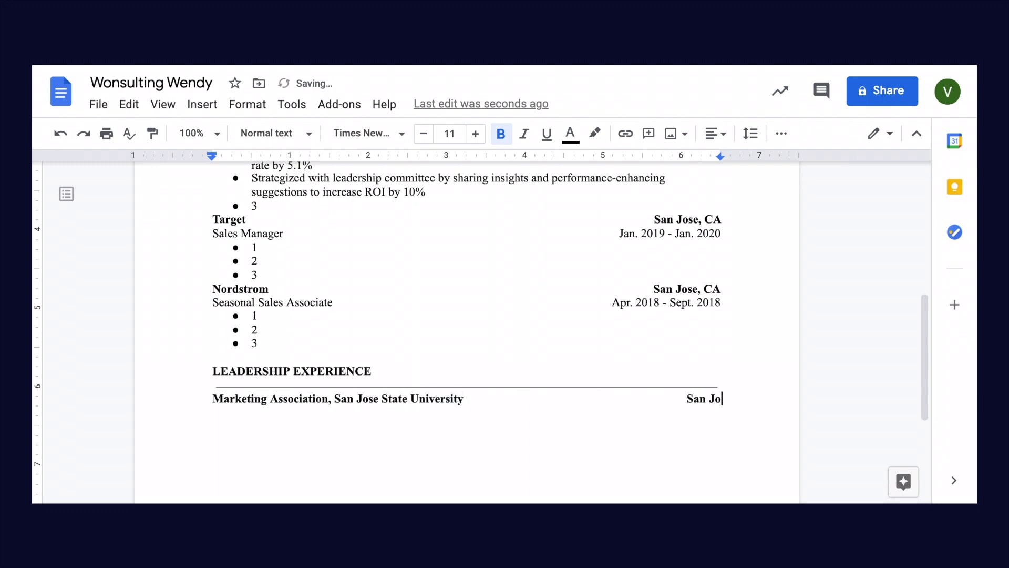
text(se, CA)
Add the non-bold Vice President line dated Jan. 2020 - May 2020, then begin the SKILLS AND INTERESTS heading
key(Return)
key(ctrl+b)
text(Vice Presiden)
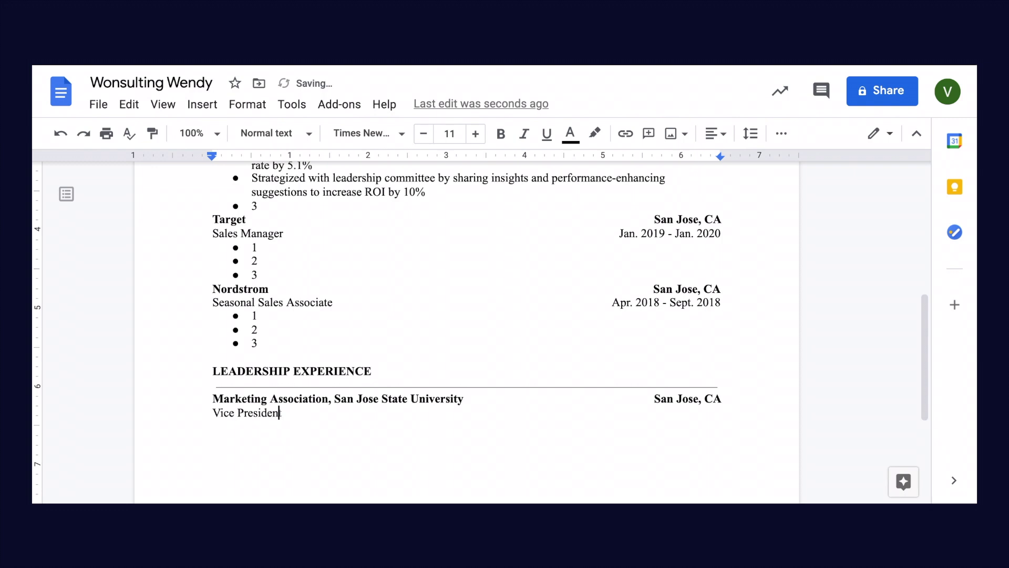
text(t)
key(Tab)
text(Jan 2020 -)
key(BackSpace)
key(BackSpace)
key(BackSpace)
key(BackSpace)
key(BackSpace)
key(BackSpace)
key(BackSpace)
text(.)
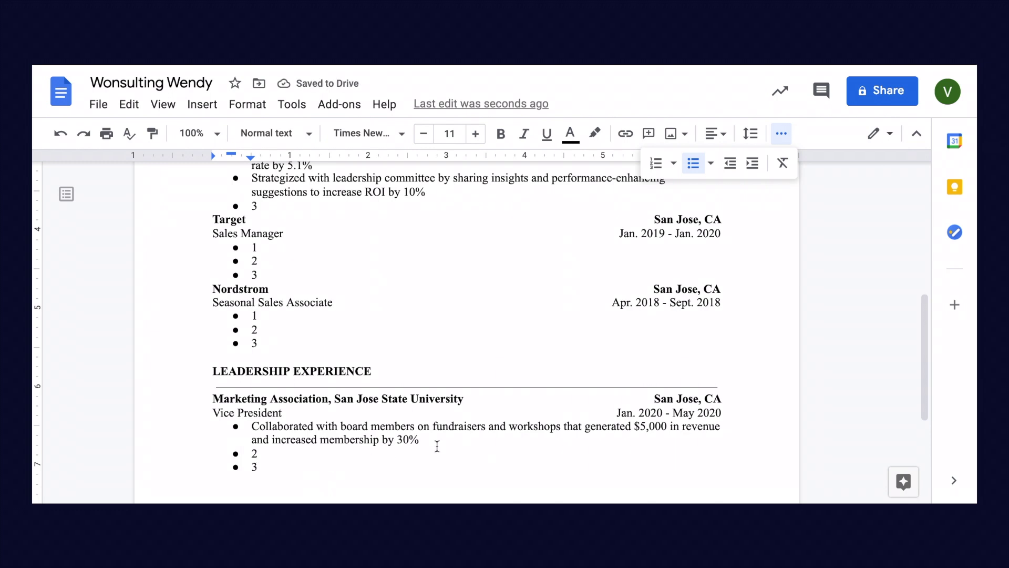
scroll(437, 446, down, 4)
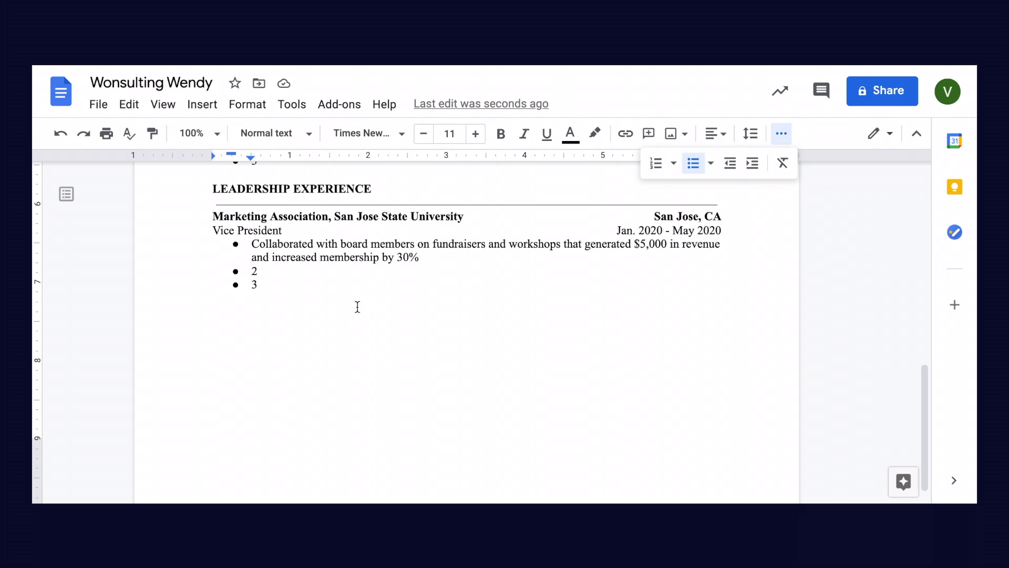
key(Return)
key(Return)
key(Return)
text(SKILL)
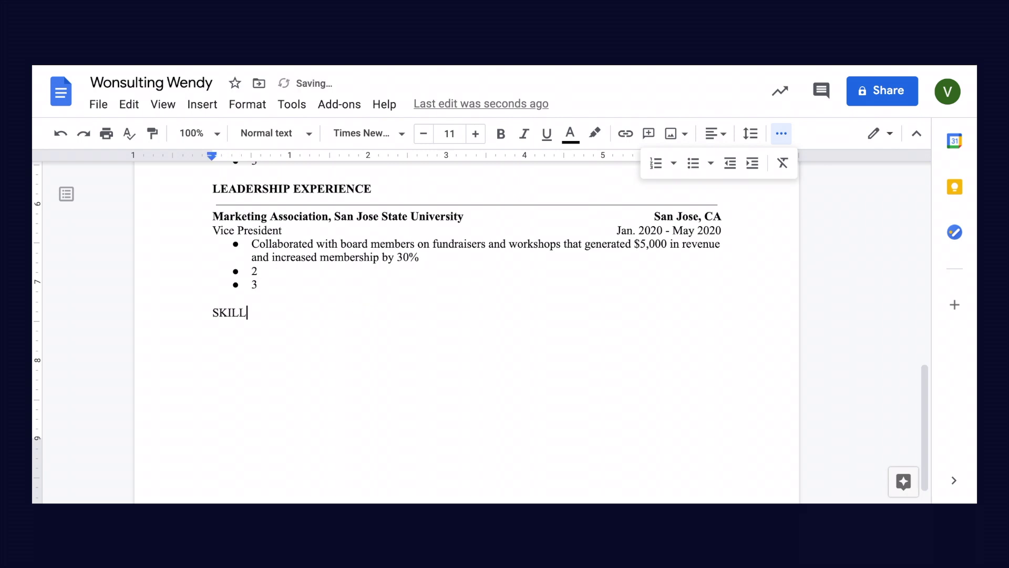
text(S AND INTERESTS)
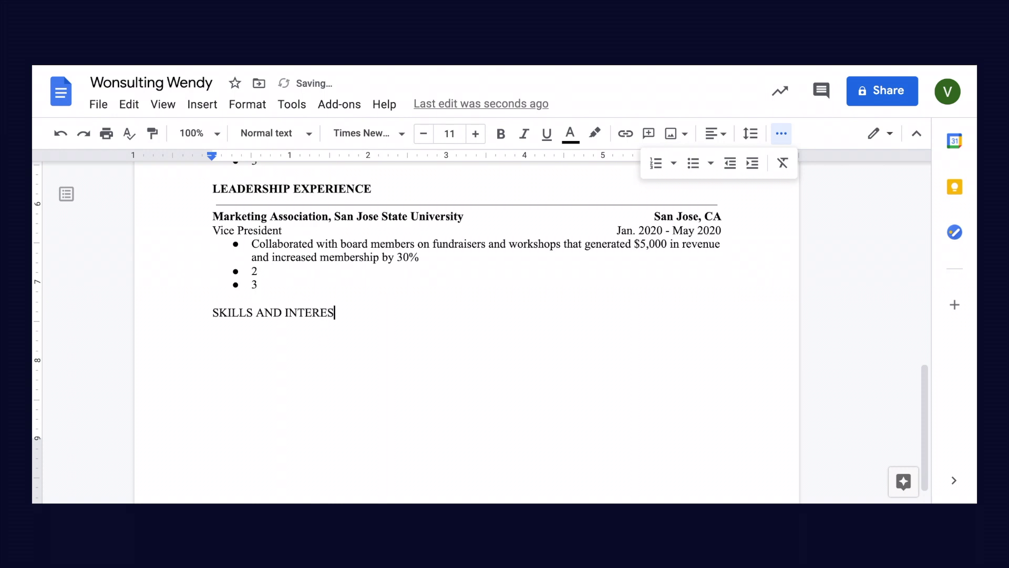
Correct the heading to read SKILLS AND INTERESTS and make it bold
triple_click(292, 314)
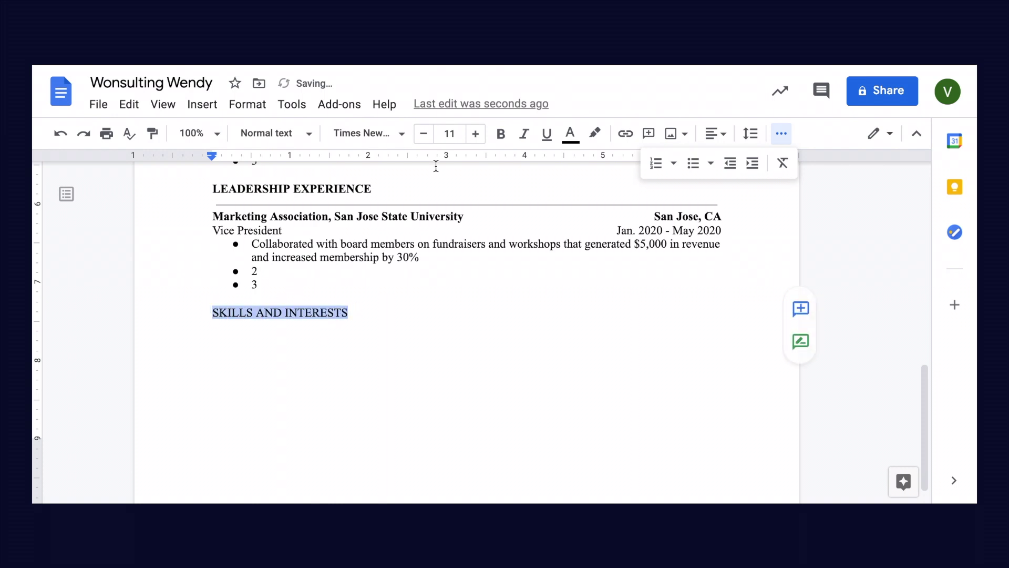
key(ctrl+b)
Insert a horizontal line under the SKILLS AND INTERESTS heading
click(358, 313)
click(197, 113)
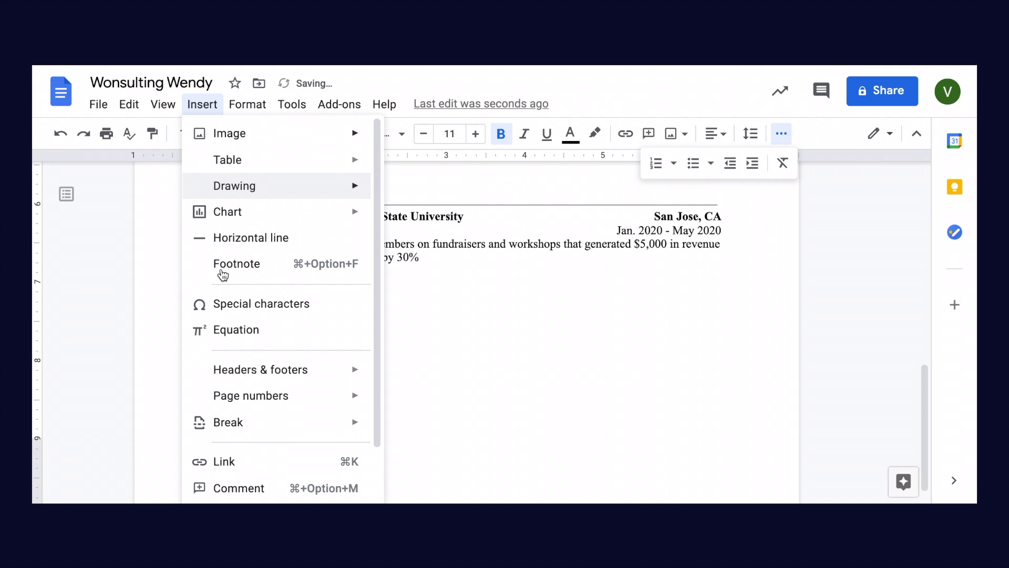
click(236, 236)
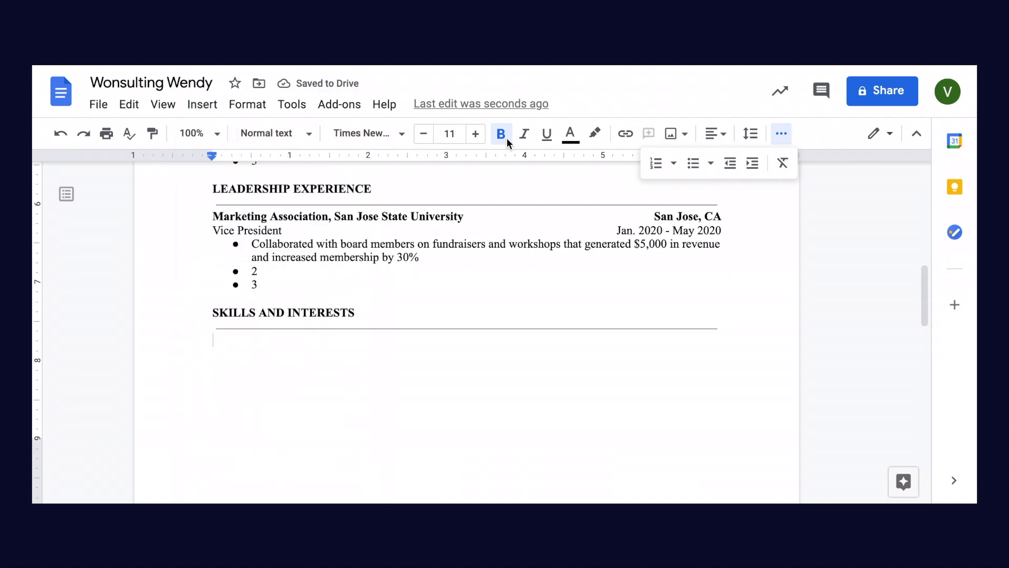
Add a bold 'Skills:' label followed by the Excel pivot tables and Google Analytics skills sentence
text(Skills:)
key(ctrl+b)
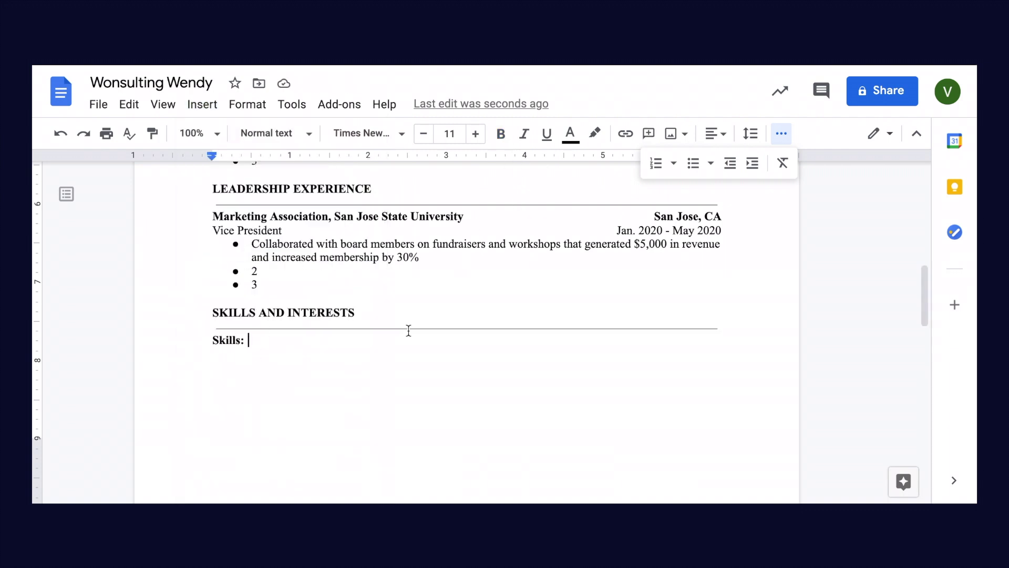
text(Prepared Microsoft Excel pivot tables with social media metrics to track month to month over six months. Recommended new content strategies after analyzing Google Analytics at the end of each month. (Add 1 or 2 more skills here - depending on space))
key(Return)
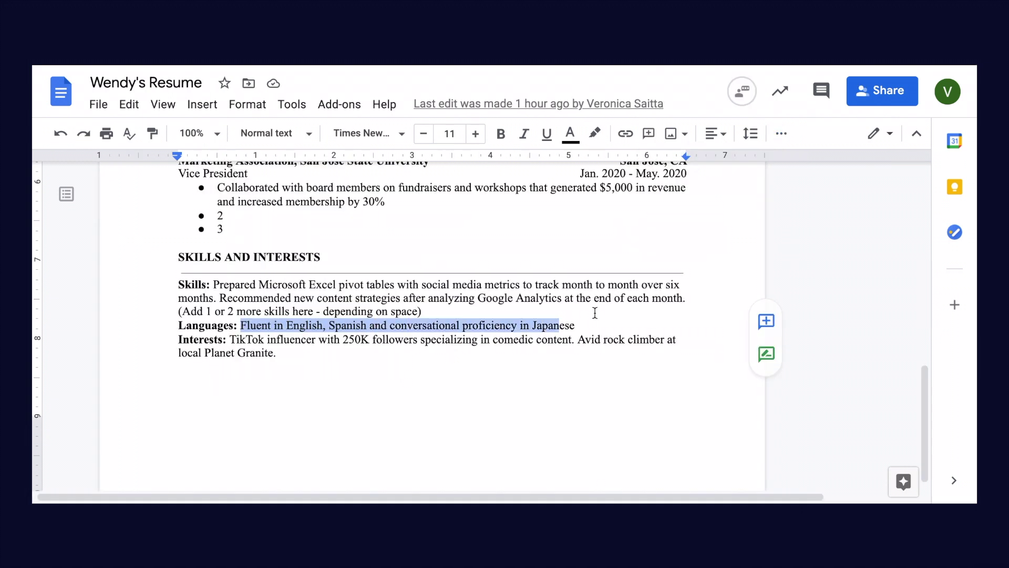
Paste the languages description after 'Languages:' and remove the extra blank line
drag(240, 324, 594, 322)
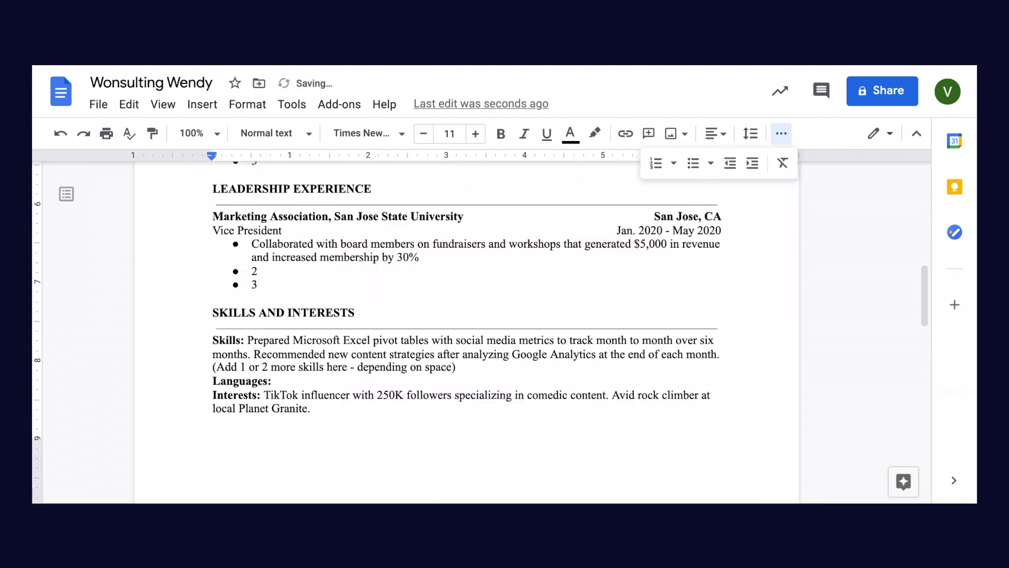
text(Fluent in English, Spanish and conversational proficiency in Japanese)
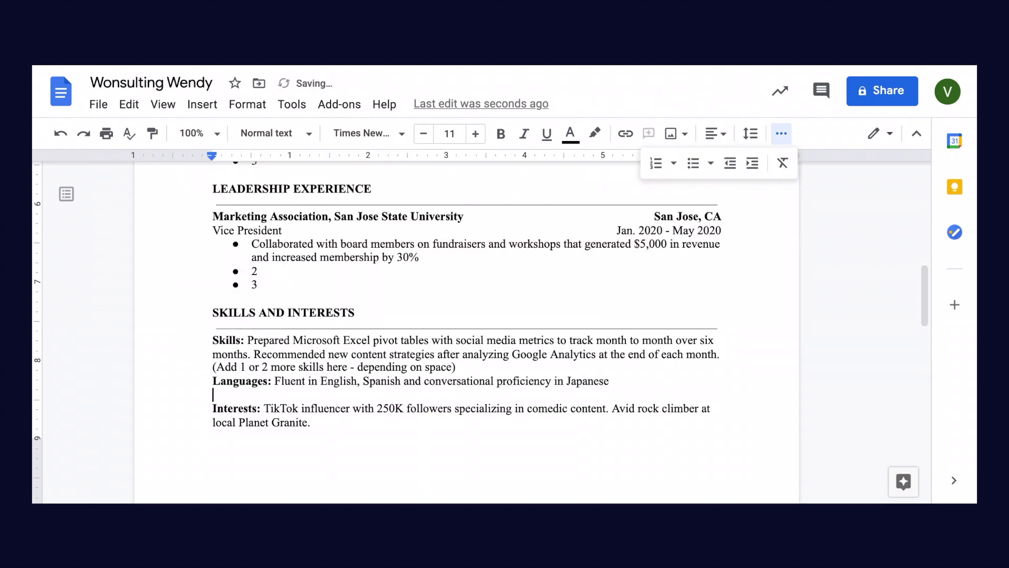
key(BackSpace)
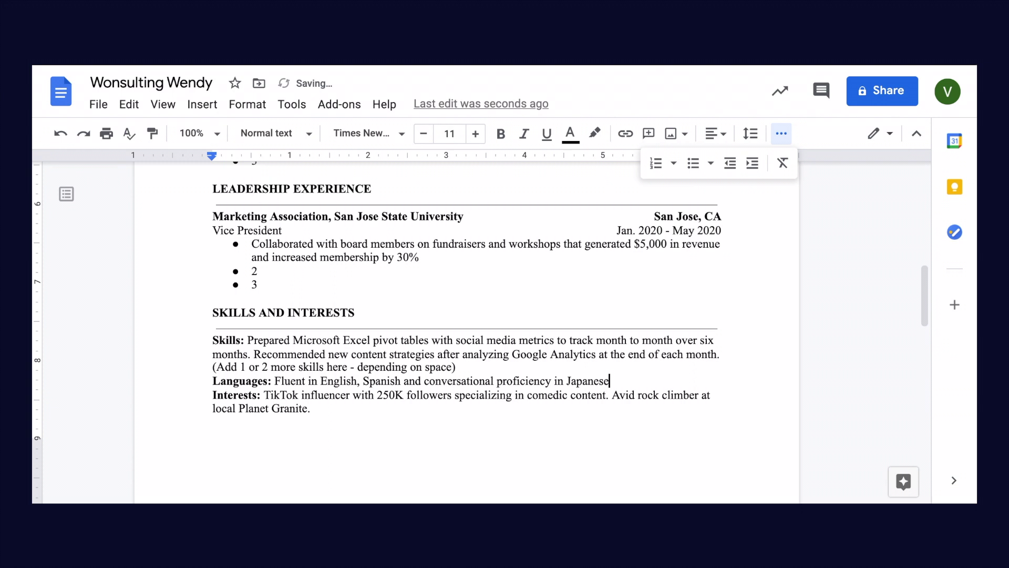